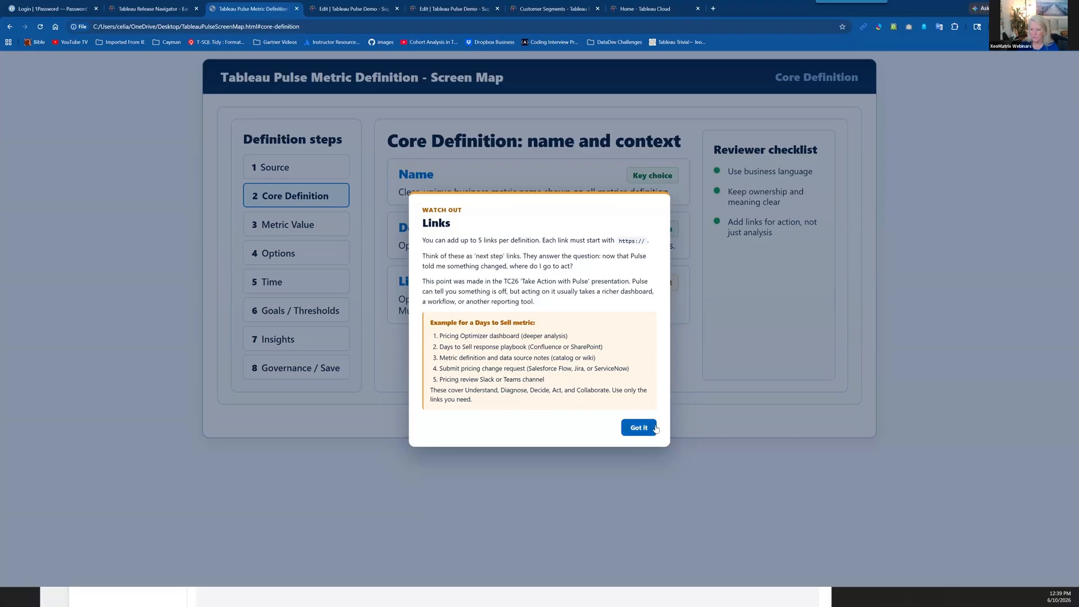
- Review the Metric Value, Options and Time definition steps in the screen map, including the Custom calendar watch-out note
{"action": "left_click", "coordinate": [298, 230]}
{"action": "left_click", "coordinate": [297, 228]}
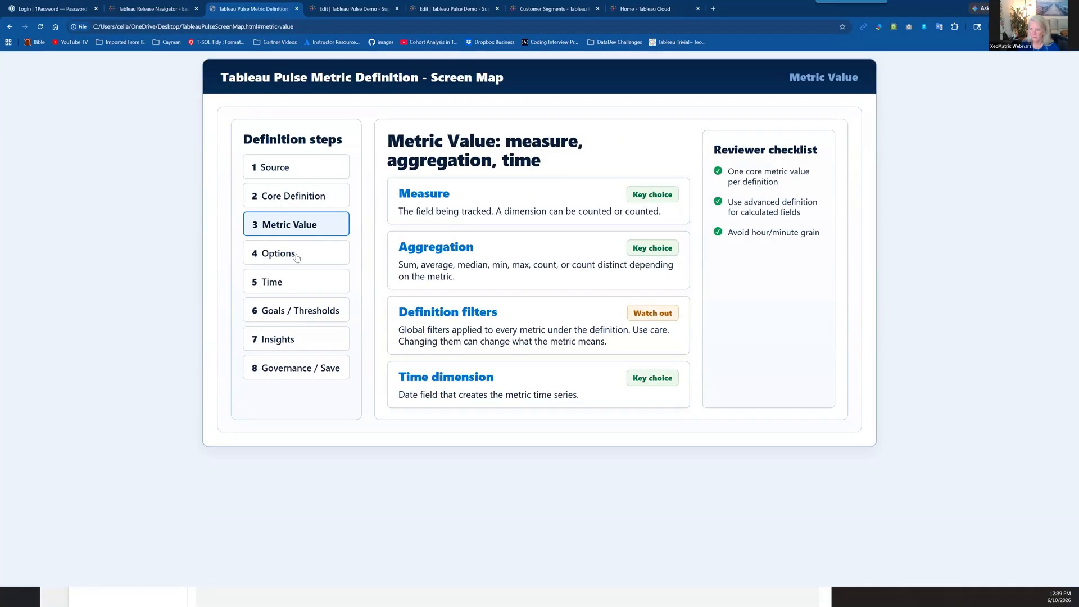
{"action": "left_click", "coordinate": [297, 257]}
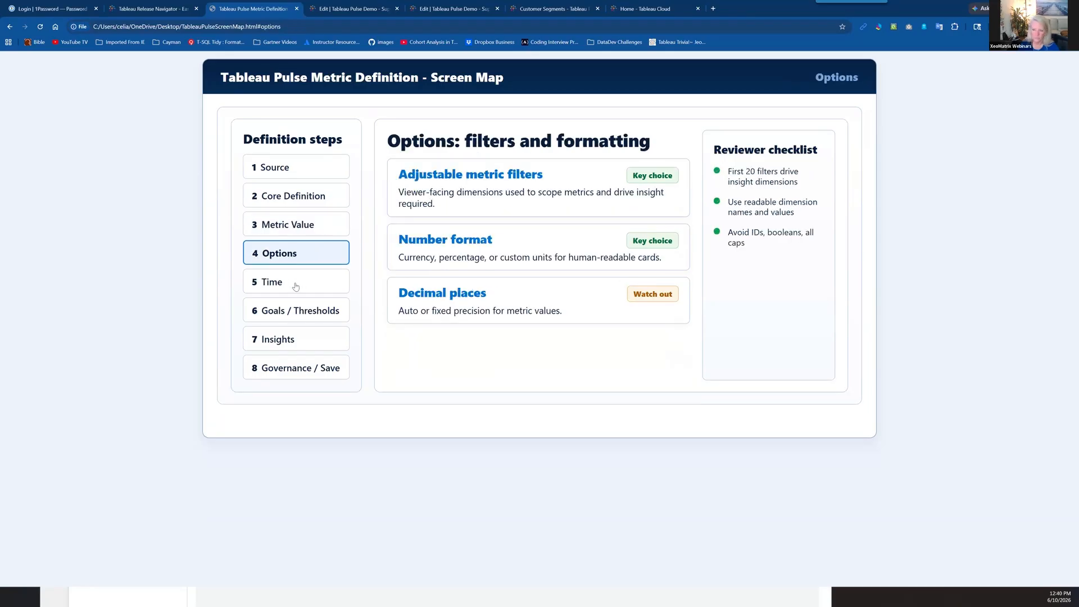
{"action": "left_click", "coordinate": [295, 286]}
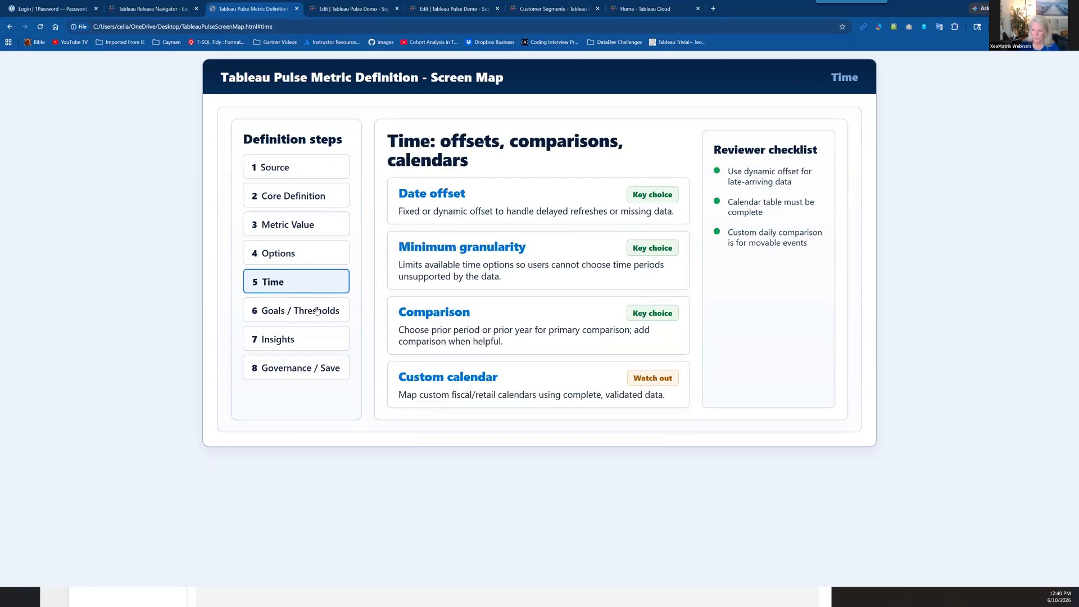
{"action": "left_click", "coordinate": [647, 379]}
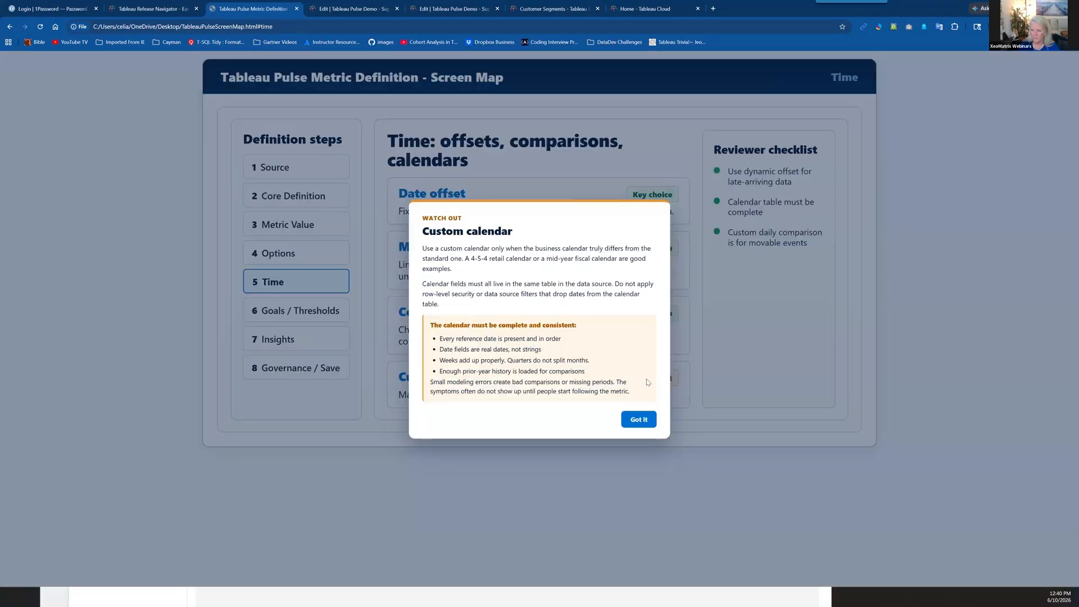
{"action": "left_click", "coordinate": [639, 420]}
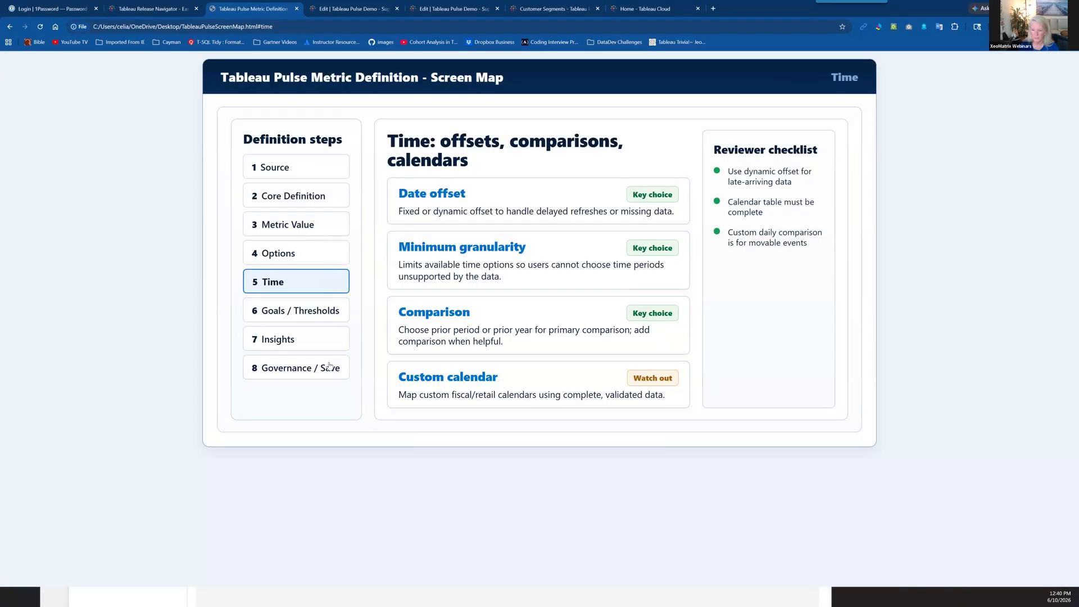
- Review the Goals / Thresholds, Insights and Governance / Save definition steps, including the Restrict editing watch-out note
{"action": "left_click", "coordinate": [298, 314]}
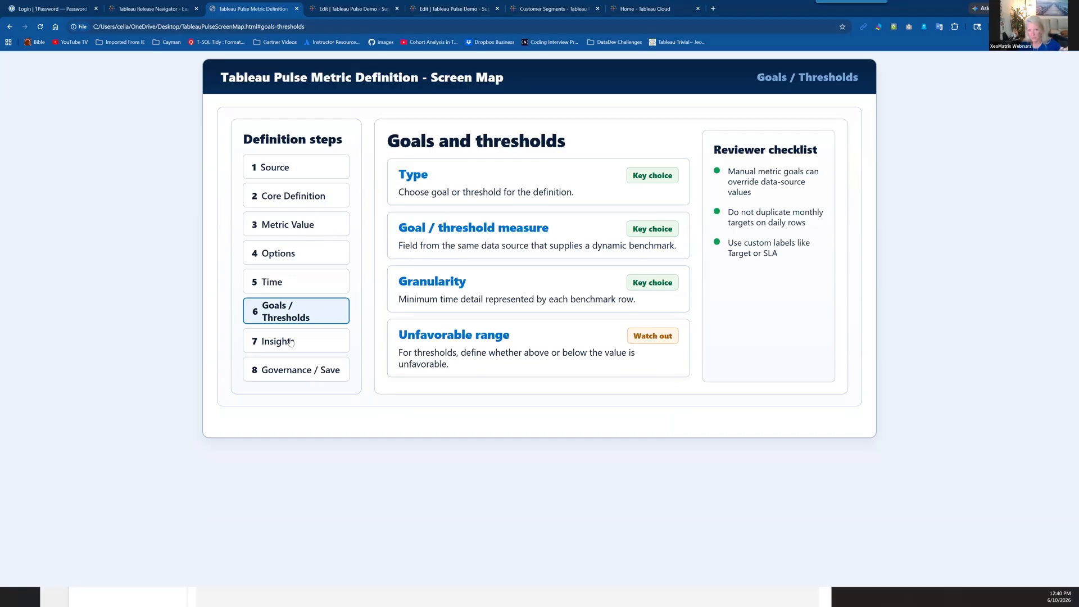
{"action": "left_click", "coordinate": [291, 341]}
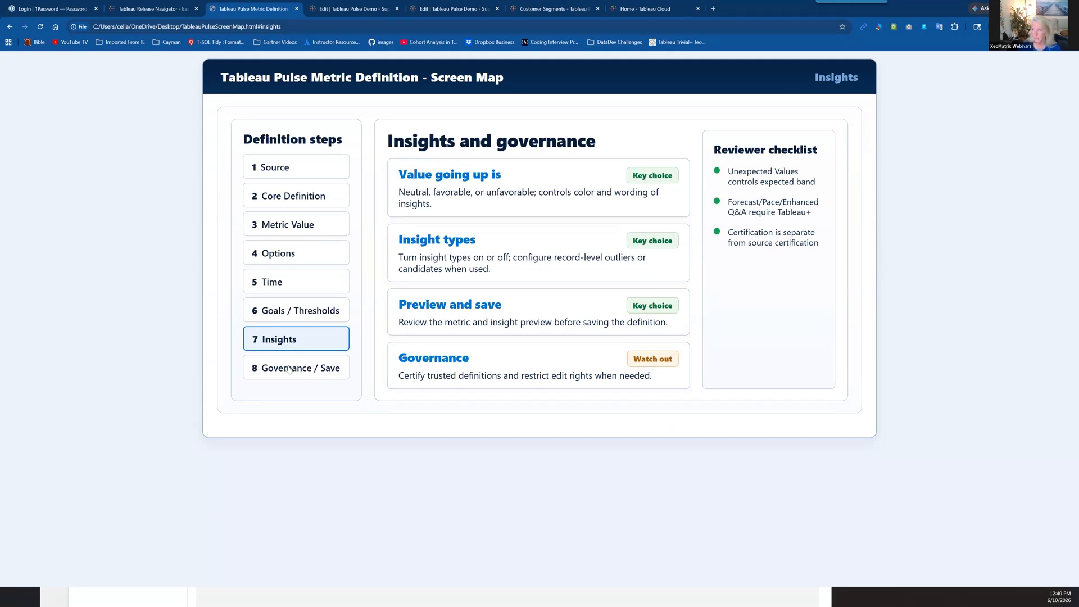
{"action": "left_click", "coordinate": [289, 368]}
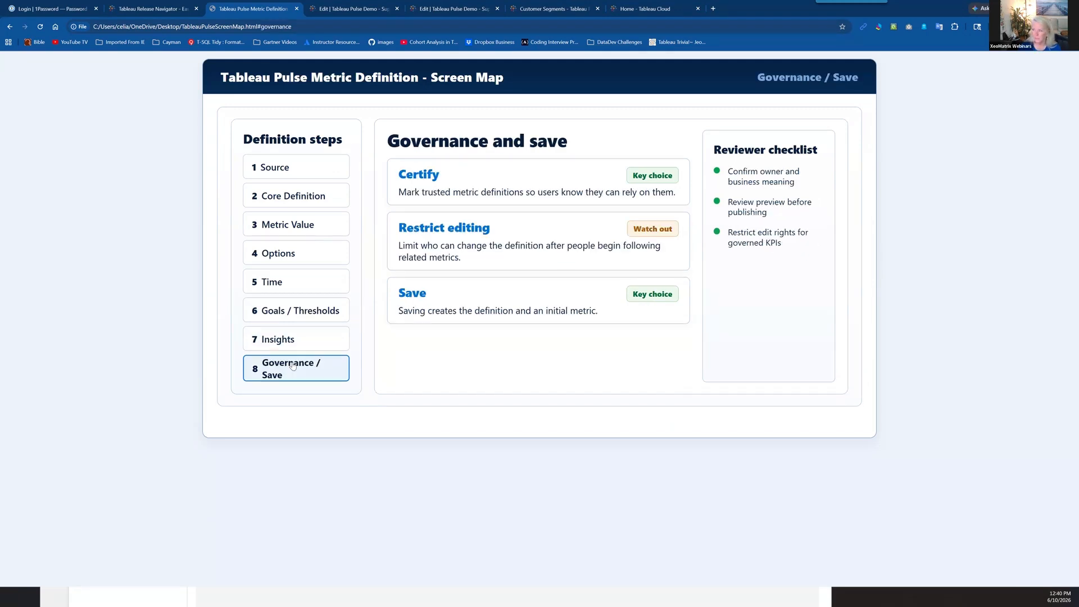
{"action": "left_click", "coordinate": [653, 233]}
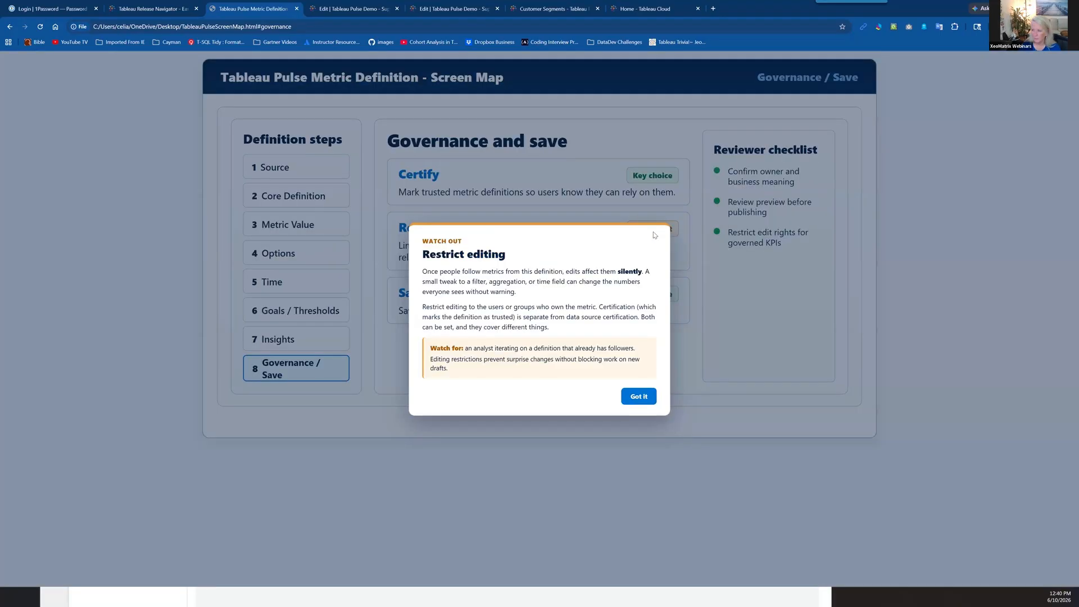
{"action": "left_click", "coordinate": [640, 393]}
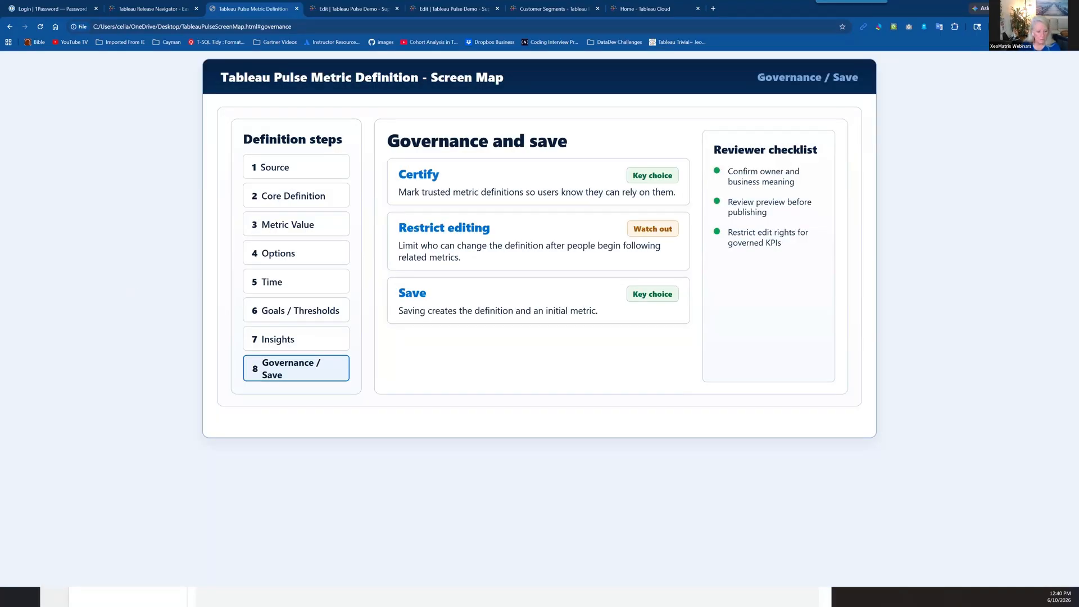
- Switch to the Executive Pulse dashboard being edited in Tableau Cloud, reconnect its timed-out session and dismiss the reload notice
{"action": "left_click", "coordinate": [356, 9]}
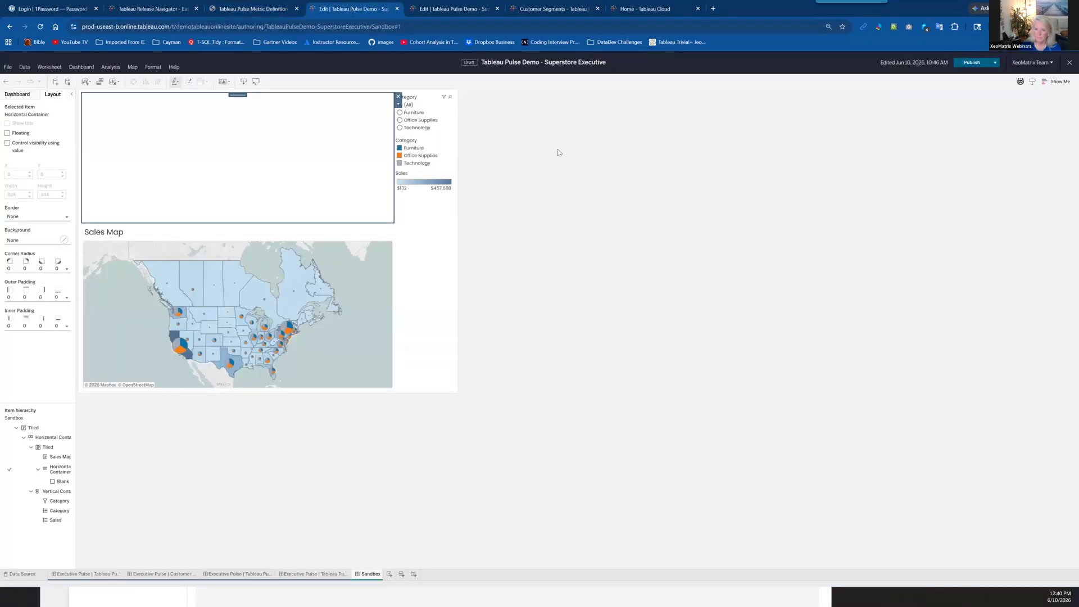
{"action": "left_click", "coordinate": [455, 9]}
{"action": "left_click", "coordinate": [664, 210]}
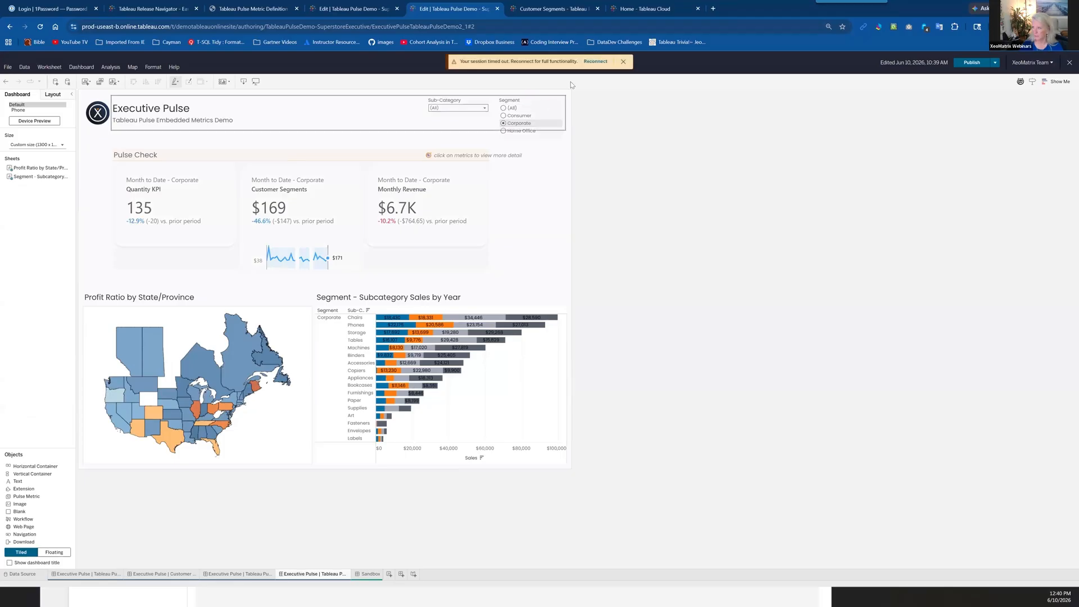
{"action": "left_click", "coordinate": [595, 62]}
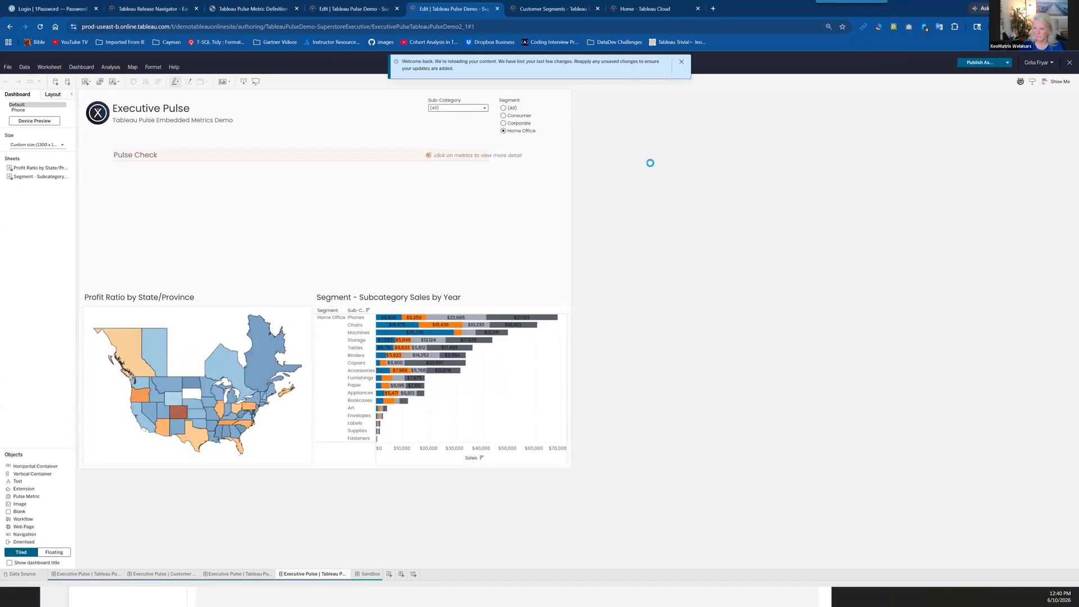
{"action": "left_click", "coordinate": [681, 63]}
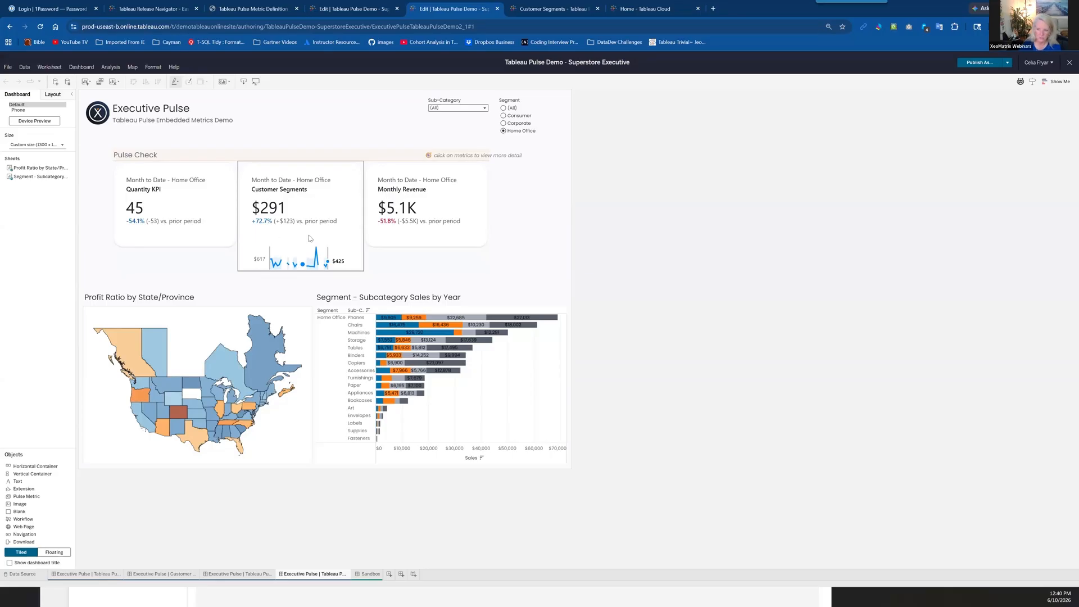
- Open the configuration of the Customer Segments Pulse metric on the dashboard
{"action": "left_click", "coordinate": [332, 204]}
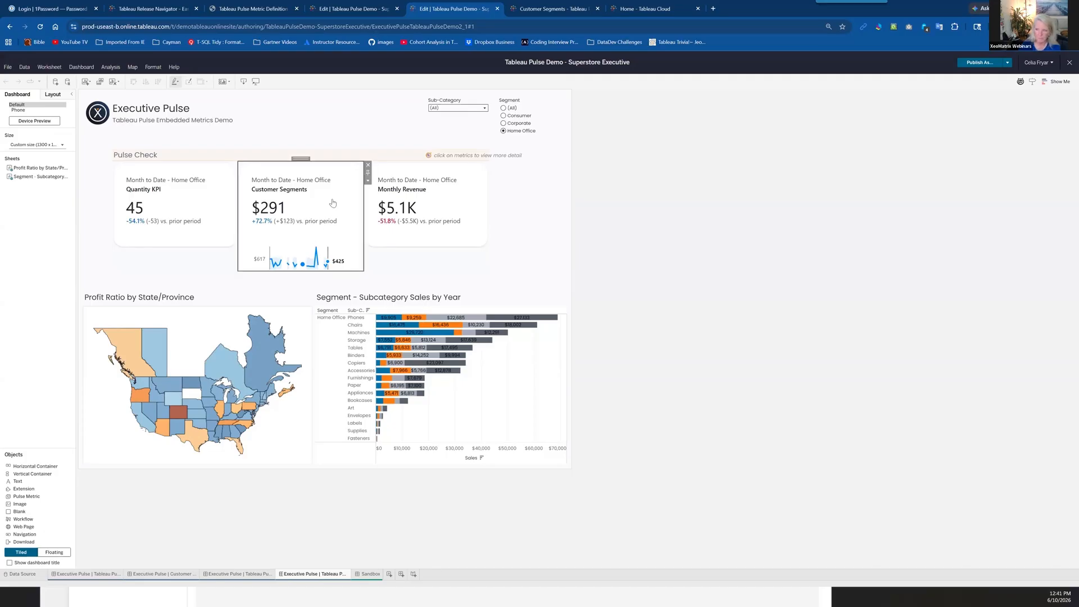
{"action": "left_click", "coordinate": [368, 181]}
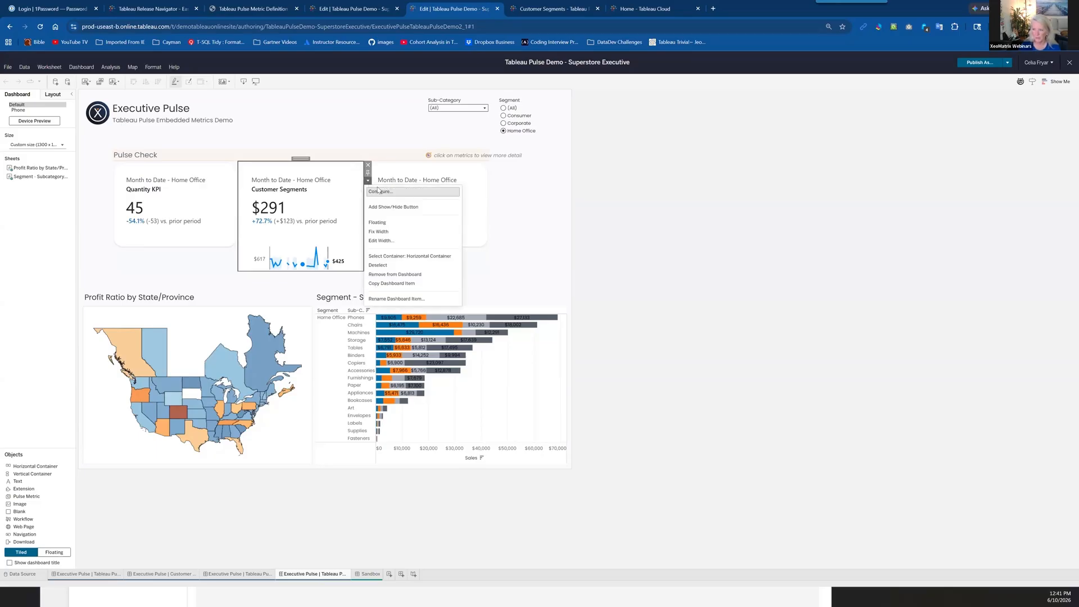
{"action": "left_click", "coordinate": [301, 156]}
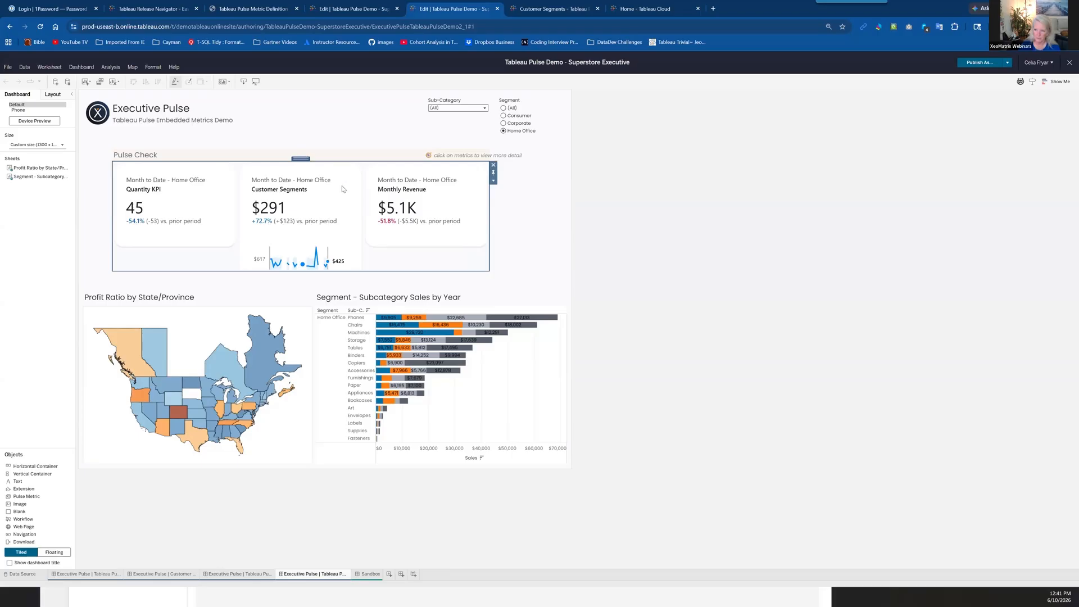
{"action": "left_click", "coordinate": [368, 181]}
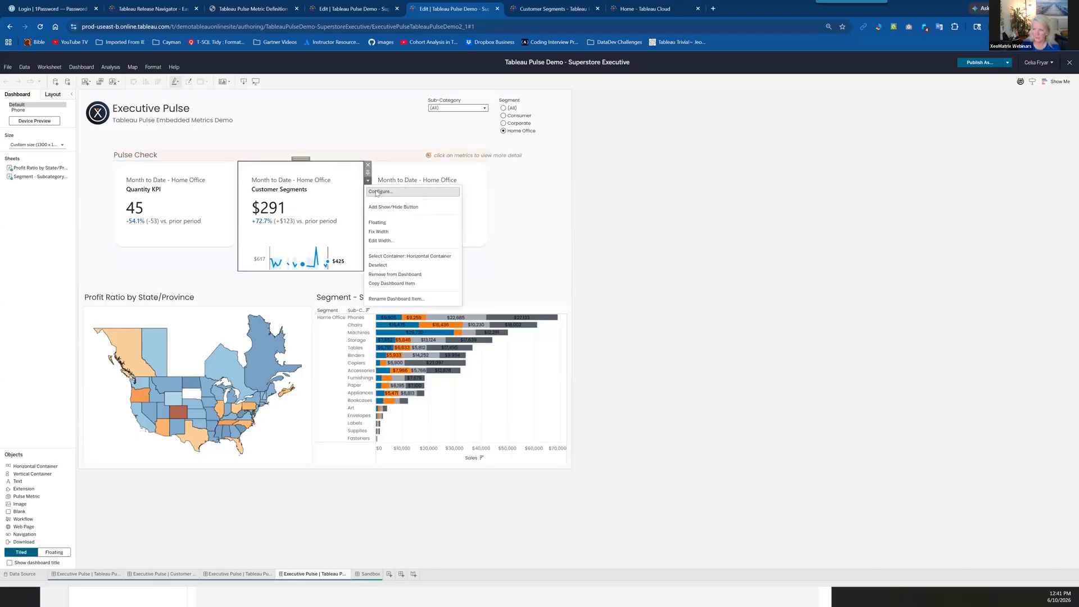
{"action": "left_click", "coordinate": [378, 193]}
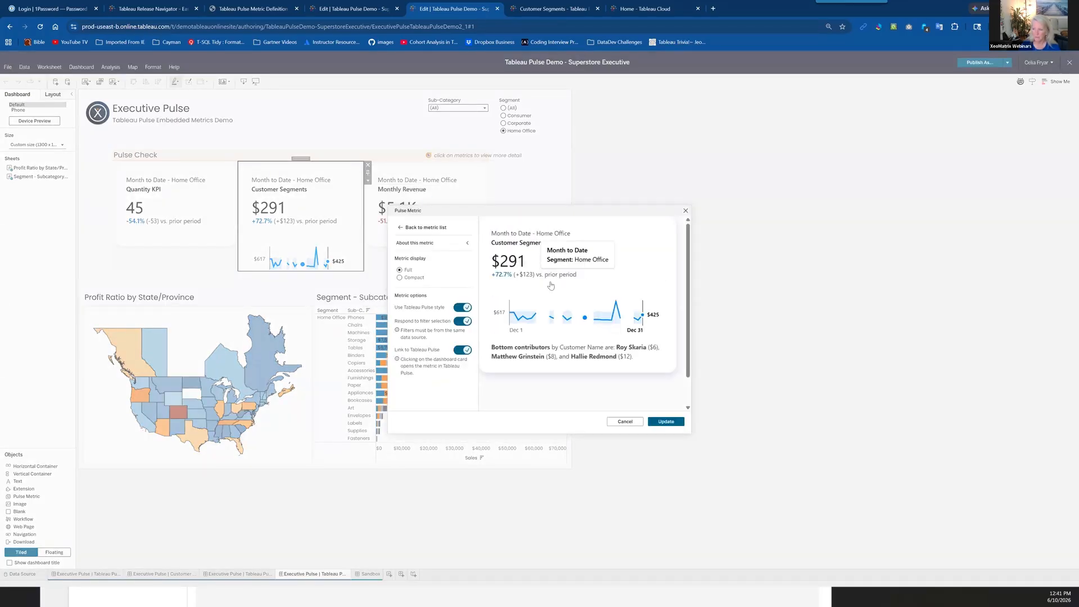
- Preview the metric's Compact and Full displays, view the list of metric definitions, and close the configuration without updating
{"action": "left_click", "coordinate": [399, 277]}
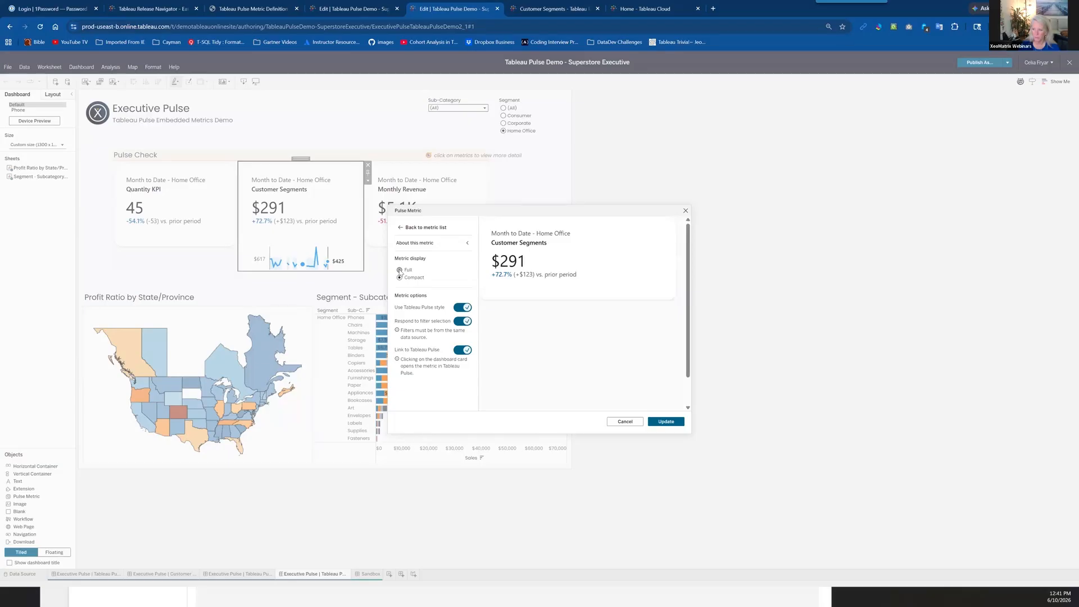
{"action": "left_click", "coordinate": [399, 271]}
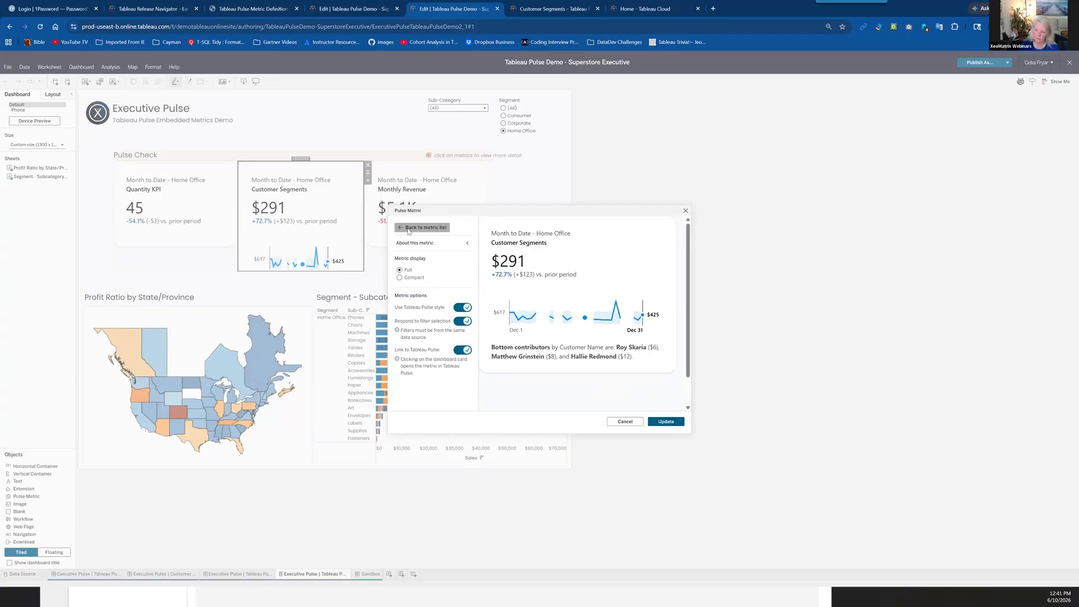
{"action": "left_click", "coordinate": [426, 227]}
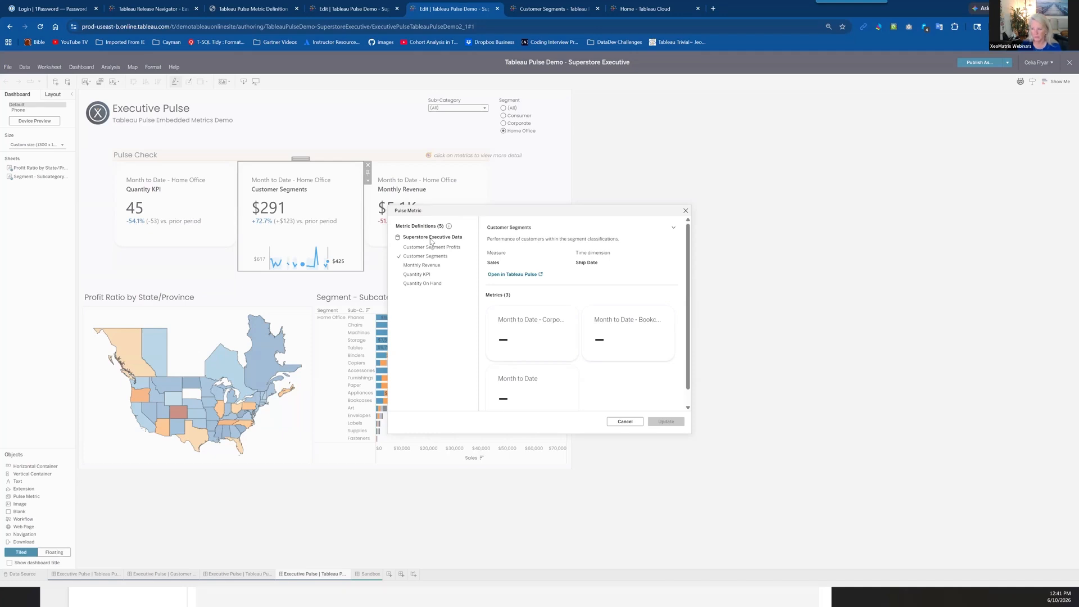
{"action": "left_click", "coordinate": [685, 211]}
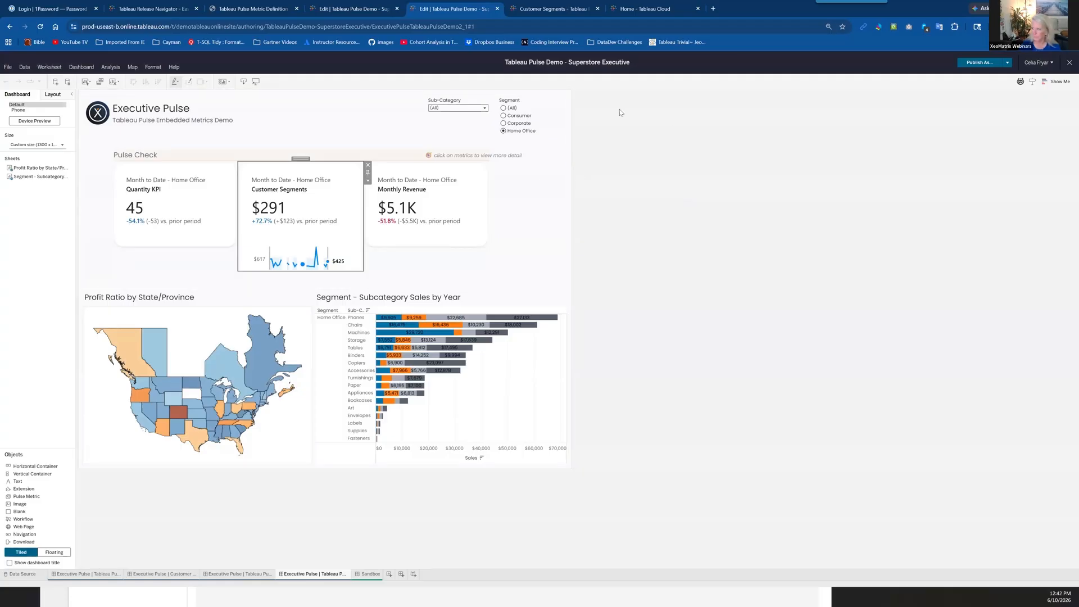
- Filter the dashboard's Segment to Corporate, switch it to Consumer for comparison, and set it back to Corporate
{"action": "left_click", "coordinate": [538, 194]}
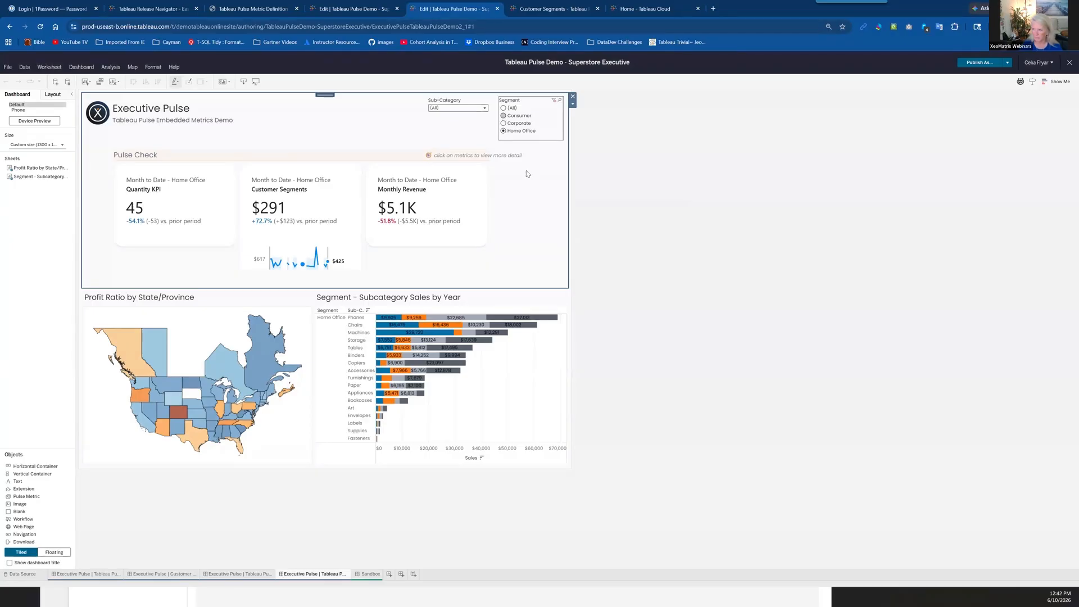
{"action": "left_click", "coordinate": [503, 124]}
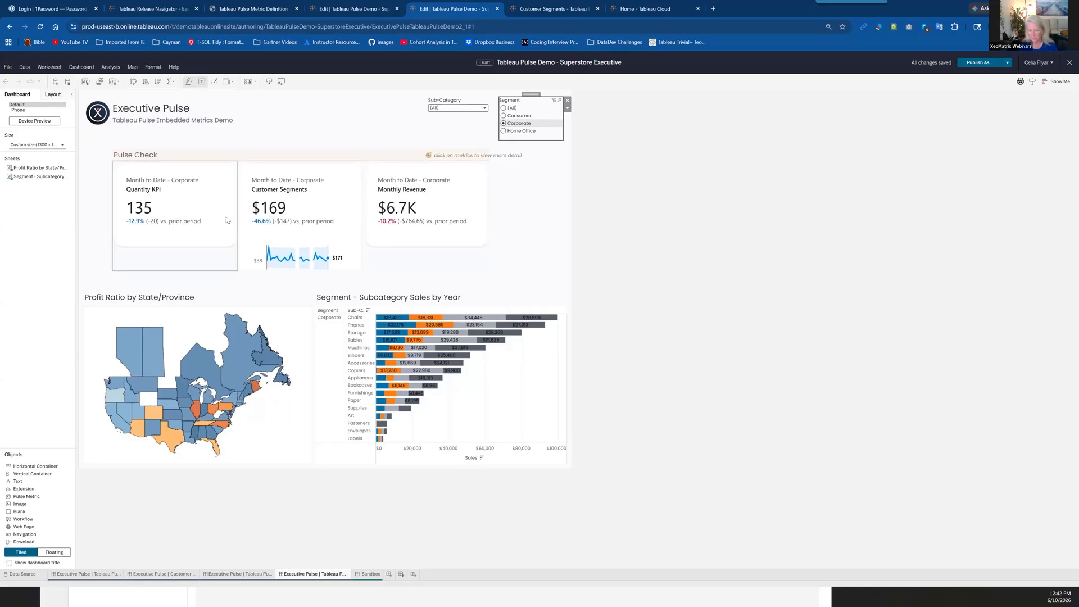
{"action": "left_click", "coordinate": [503, 116]}
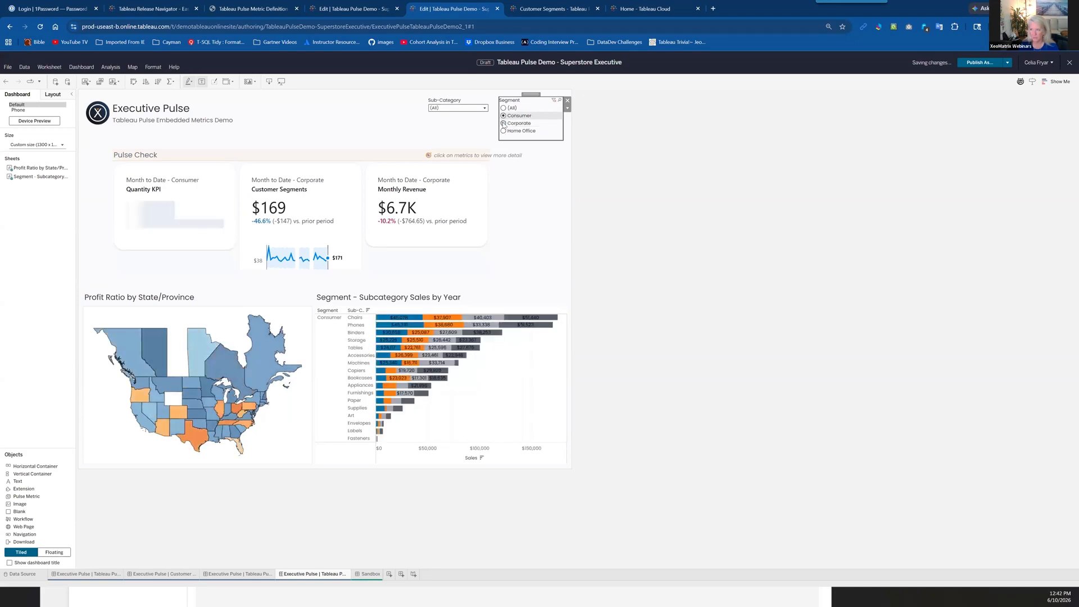
{"action": "left_click", "coordinate": [503, 124]}
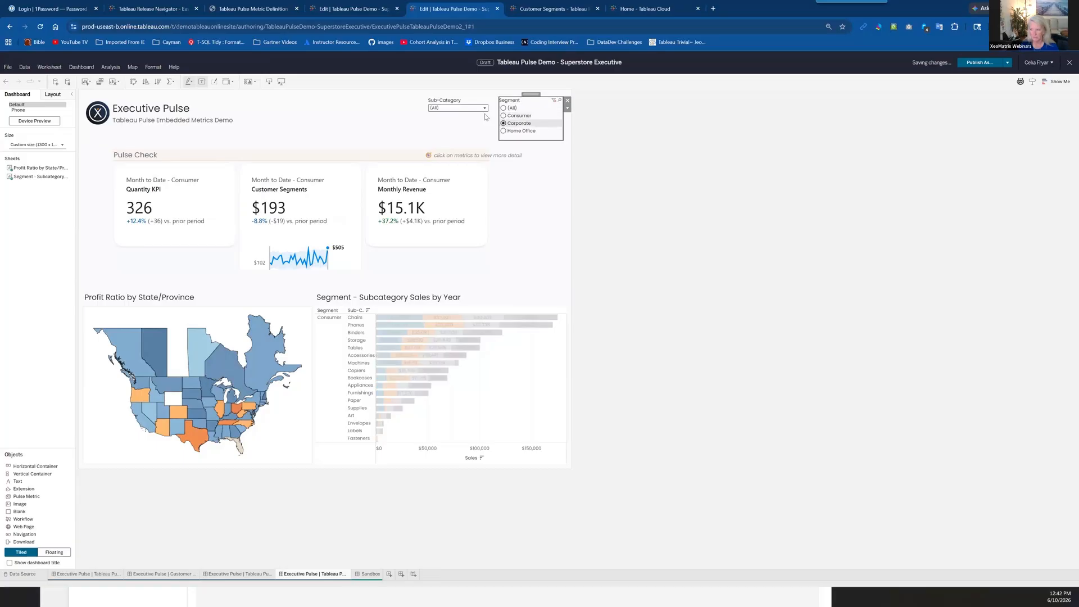
- Filter the dashboard's Sub-Category to only Copiers, Machines and Phones
{"action": "left_click", "coordinate": [484, 109]}
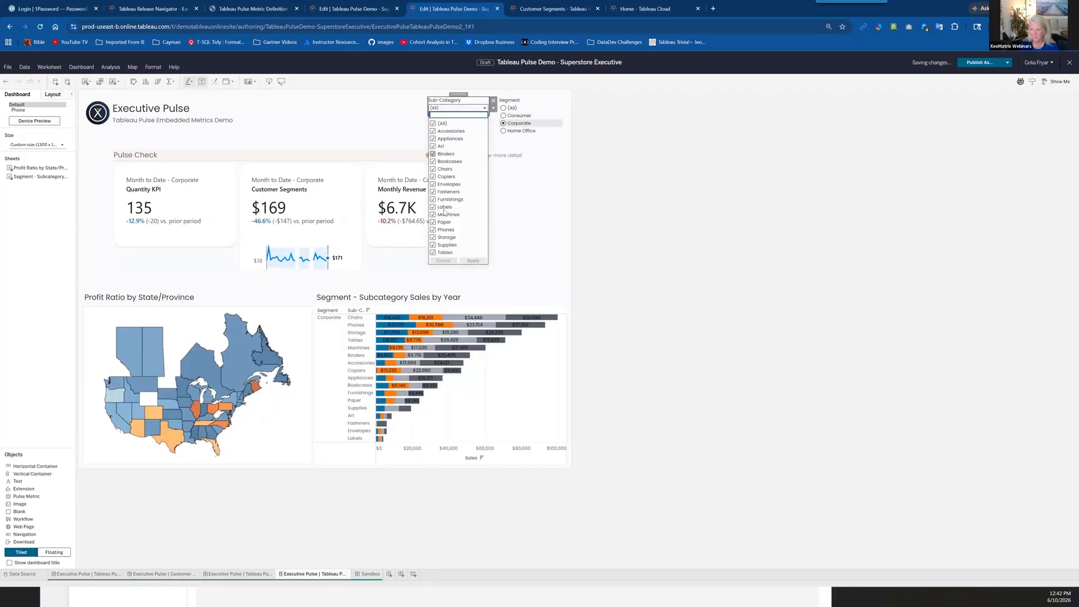
{"action": "left_click", "coordinate": [433, 124]}
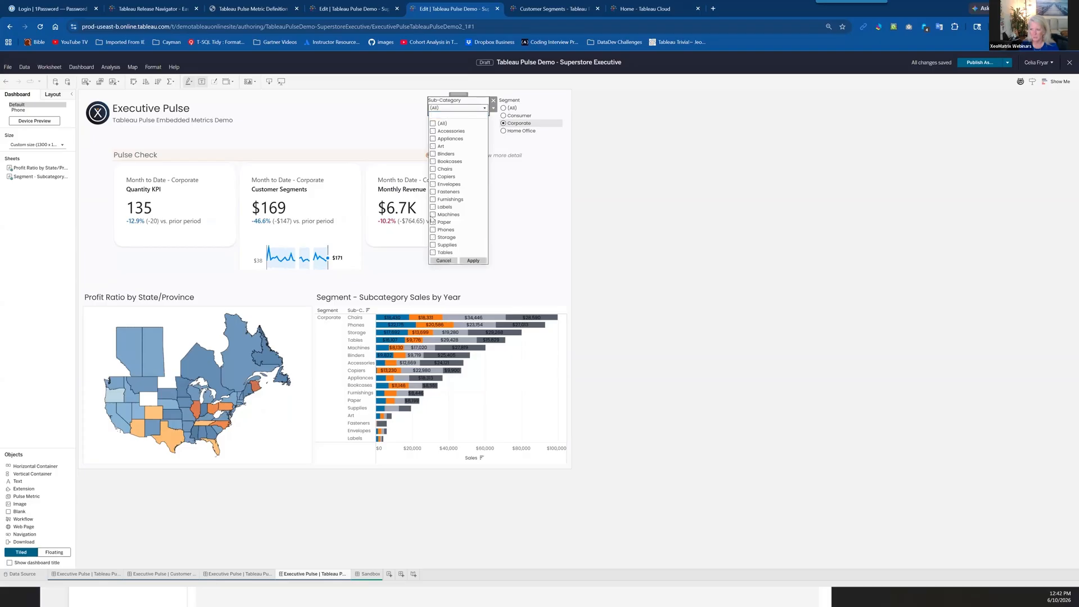
{"action": "left_click", "coordinate": [432, 253]}
{"action": "left_click", "coordinate": [433, 252]}
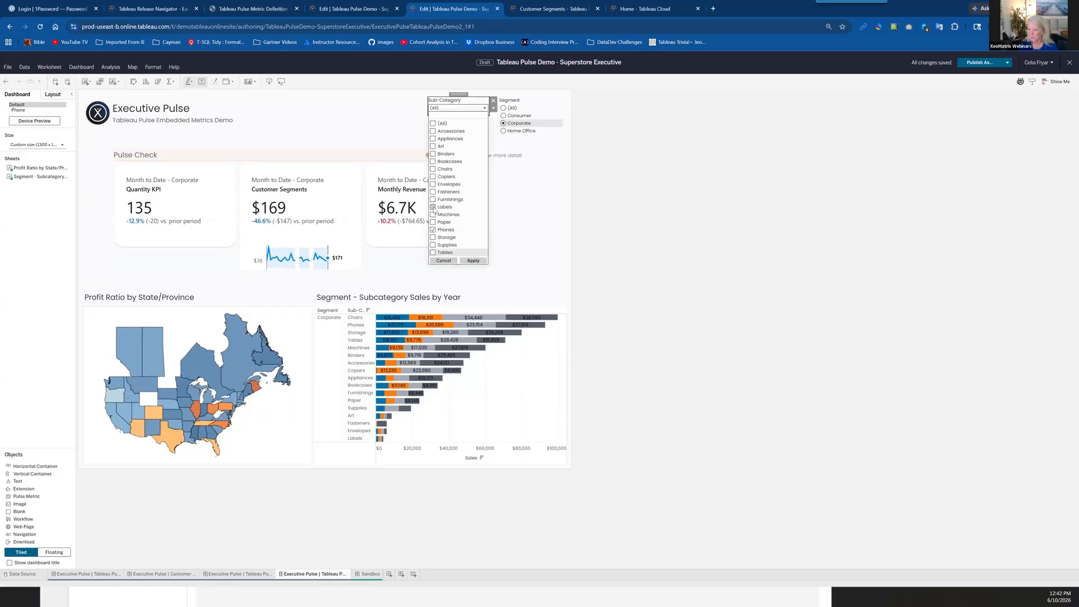
{"action": "left_click", "coordinate": [433, 177]}
{"action": "left_click", "coordinate": [433, 216]}
{"action": "left_click", "coordinate": [473, 261]}
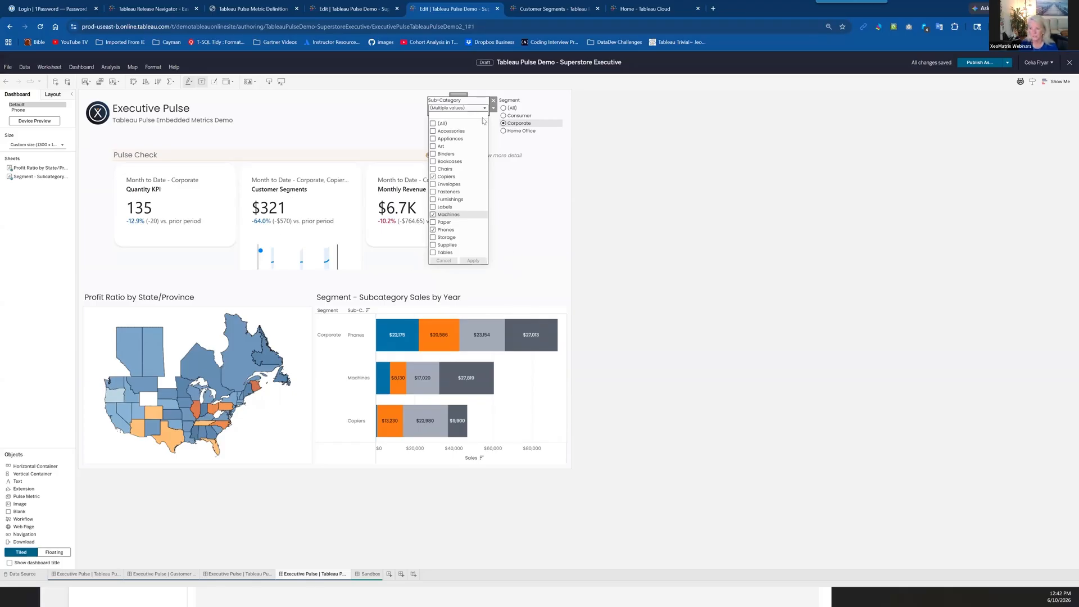
- Reset the Sub-Category filter to include all values and close its value list
{"action": "left_click", "coordinate": [434, 123]}
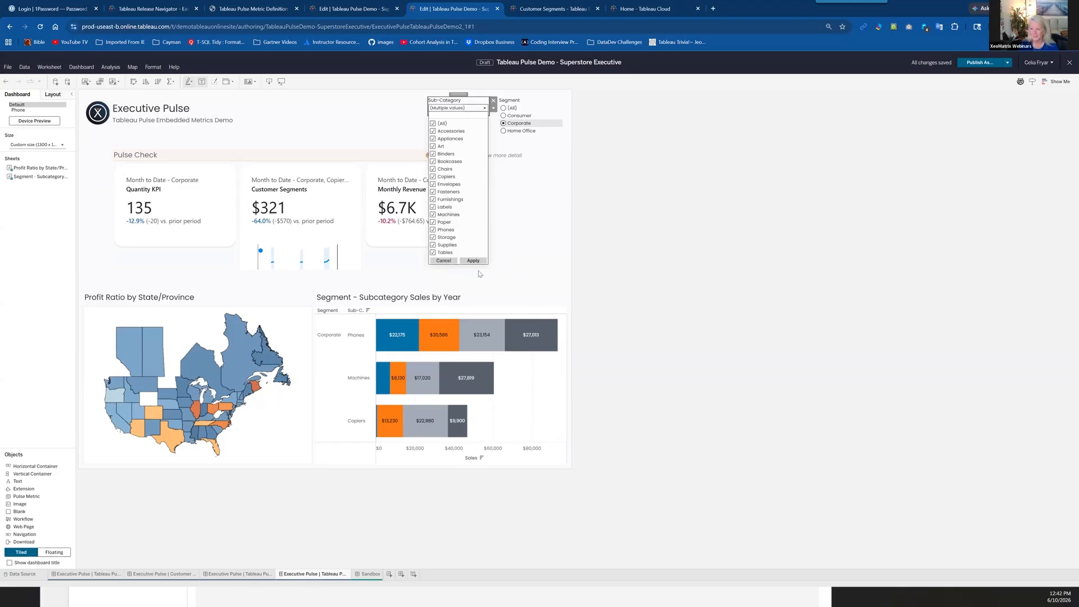
{"action": "left_click", "coordinate": [473, 261]}
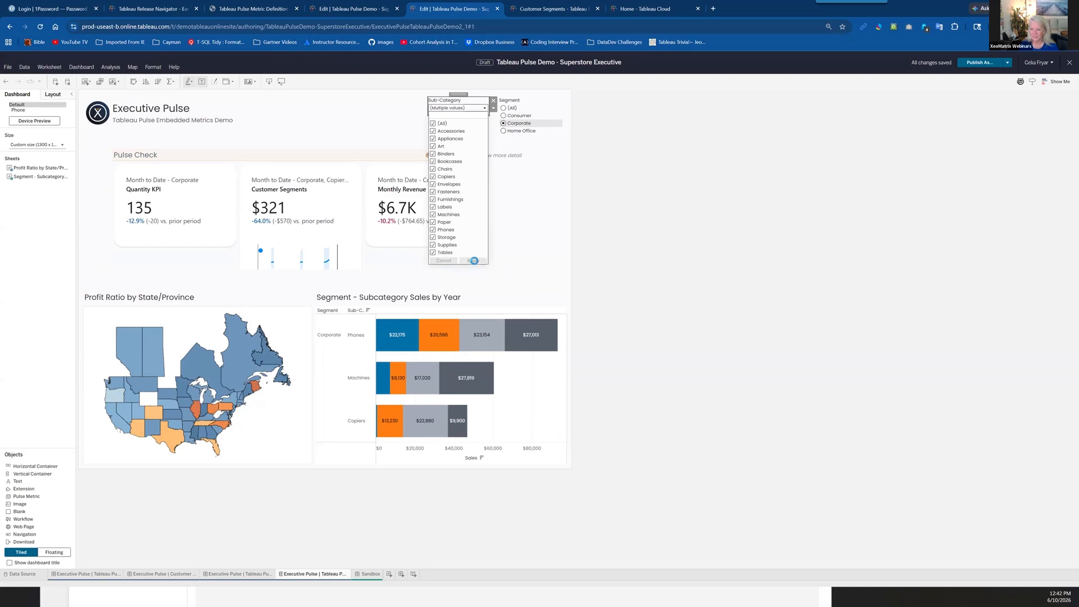
{"action": "left_click", "coordinate": [521, 260]}
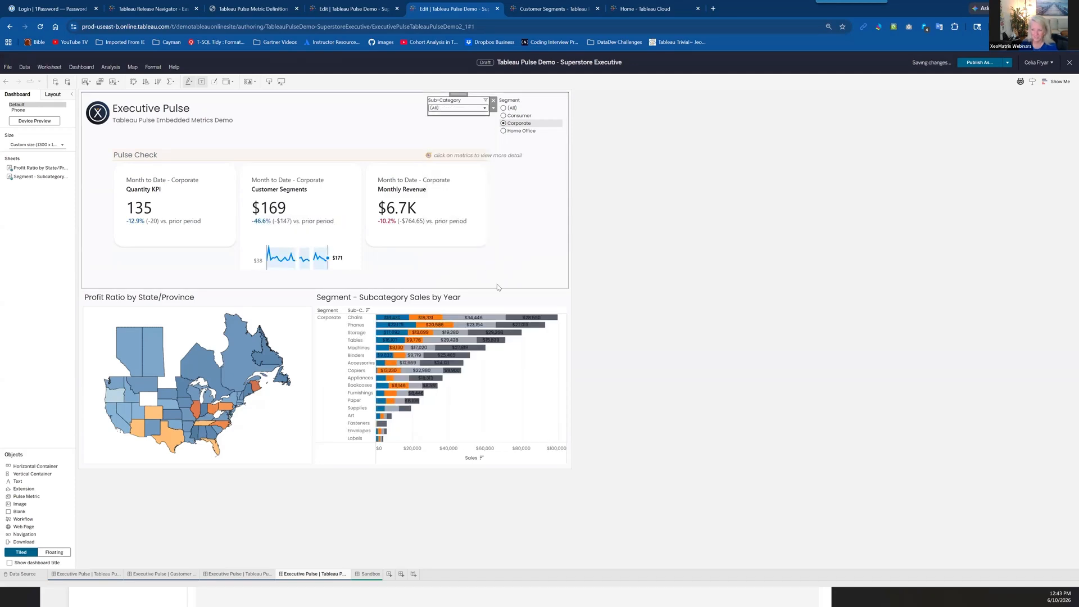
- Open the dashboard's embedded Customer Segments metric in Tableau Pulse and open its definition for editing
{"action": "mouse_move", "coordinate": [149, 404]}
{"action": "left_click", "coordinate": [343, 192]}
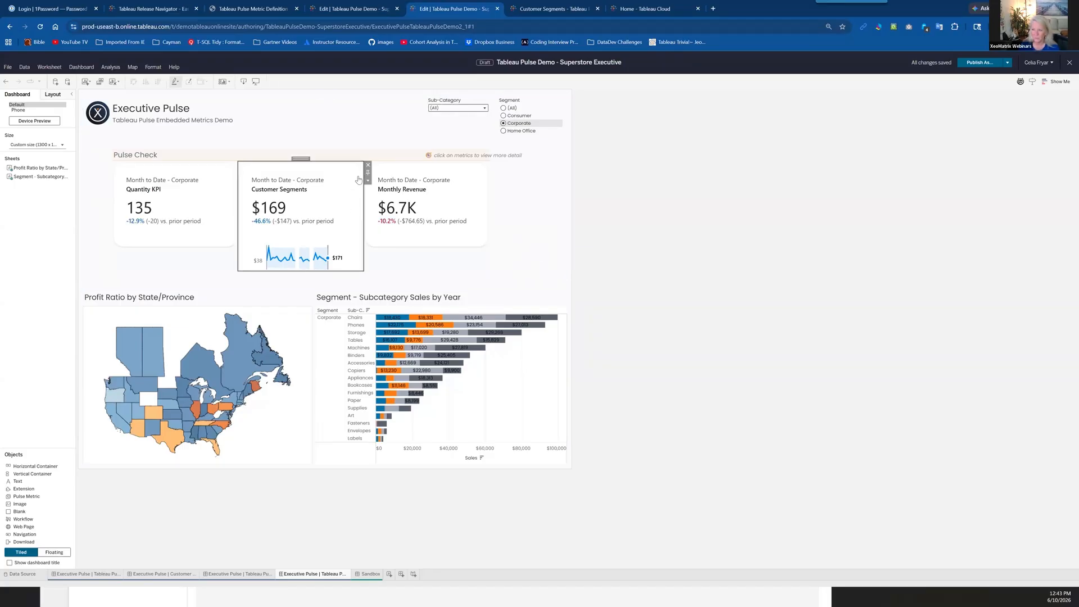
{"action": "left_click", "coordinate": [369, 180]}
{"action": "left_click", "coordinate": [329, 189]}
{"action": "left_click", "coordinate": [330, 189]}
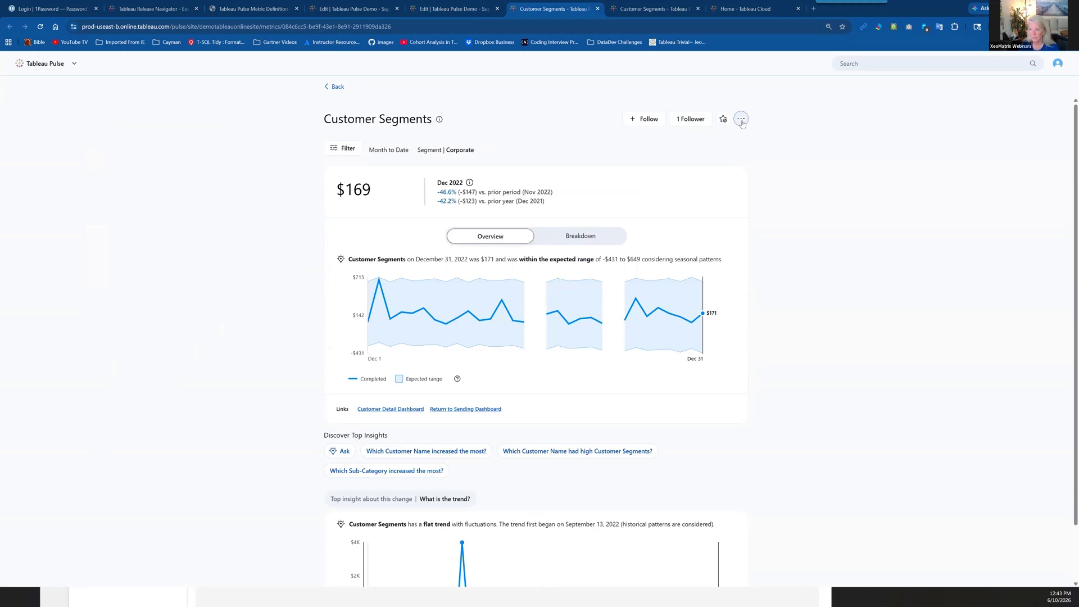
{"action": "left_click", "coordinate": [741, 120]}
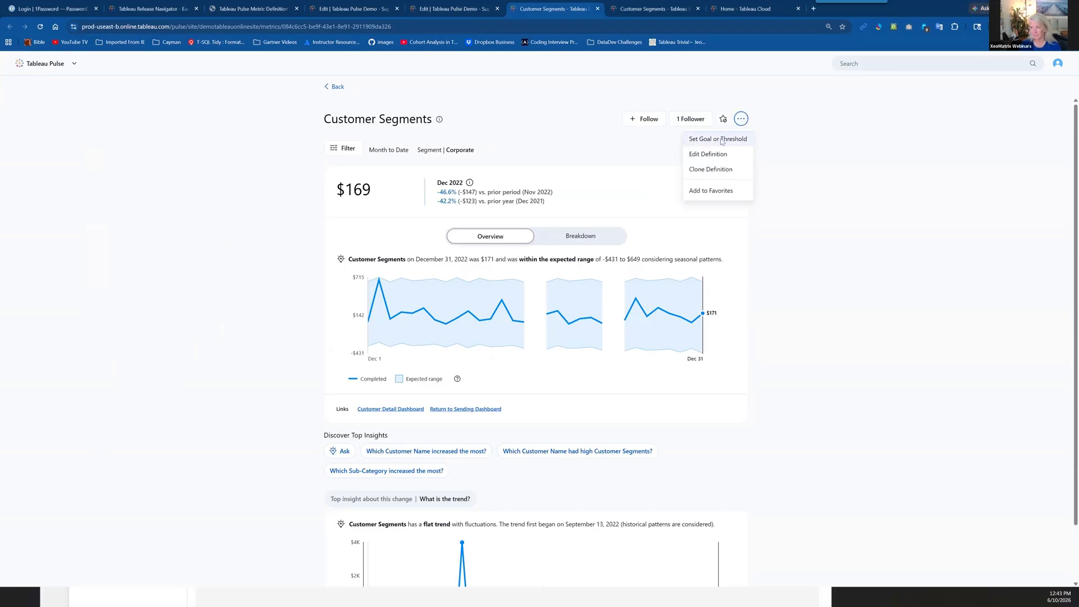
{"action": "left_click", "coordinate": [700, 156]}
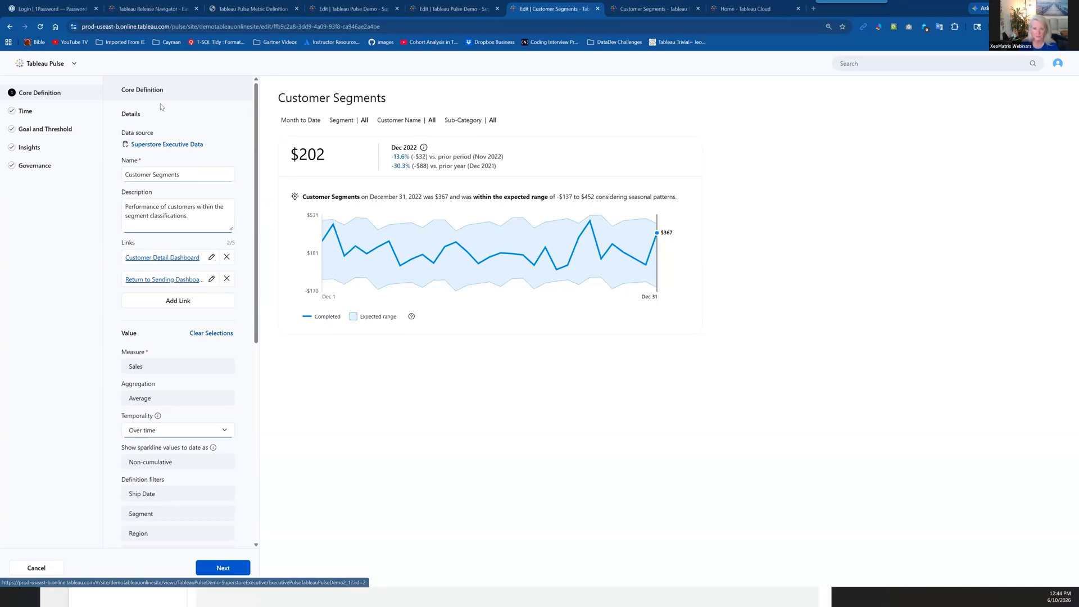
- Review the Core Definition settings of Customer Segments, from the description and links to the measure, definition filters and time dimension
{"action": "left_click", "coordinate": [75, 66]}
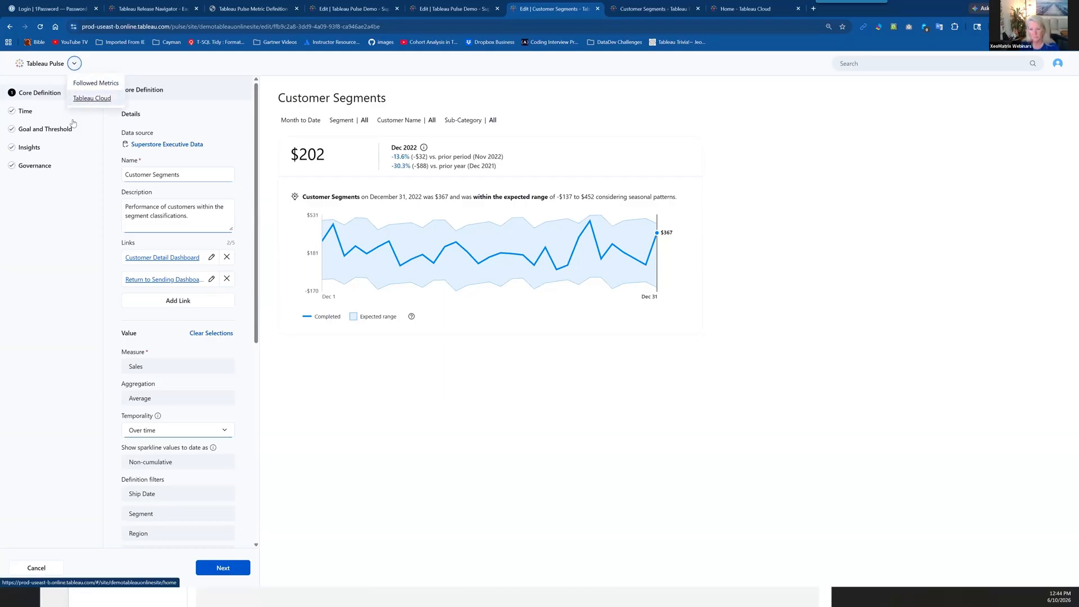
{"action": "left_click", "coordinate": [72, 217]}
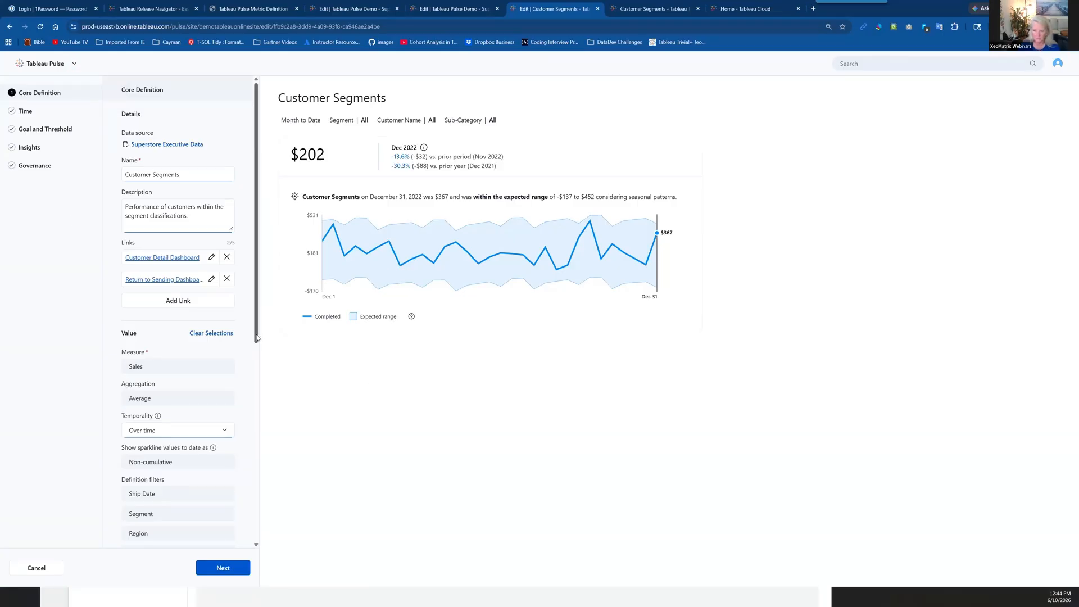
{"action": "left_click_drag", "start_coordinate": [257, 340], "coordinate": [257, 371]}
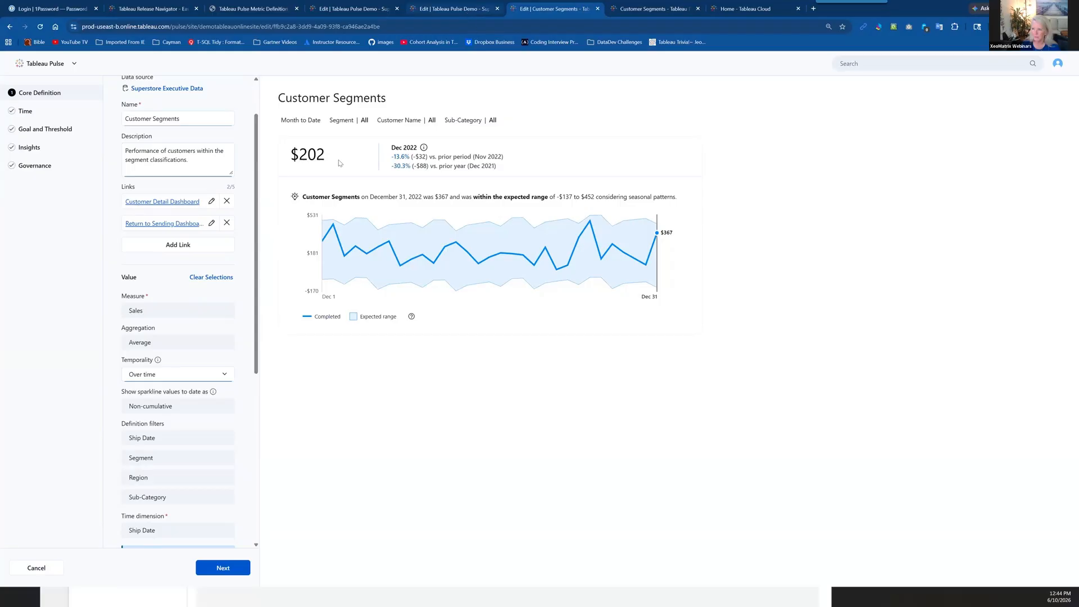
{"action": "left_click", "coordinate": [453, 9]}
{"action": "left_click", "coordinate": [546, 9]}
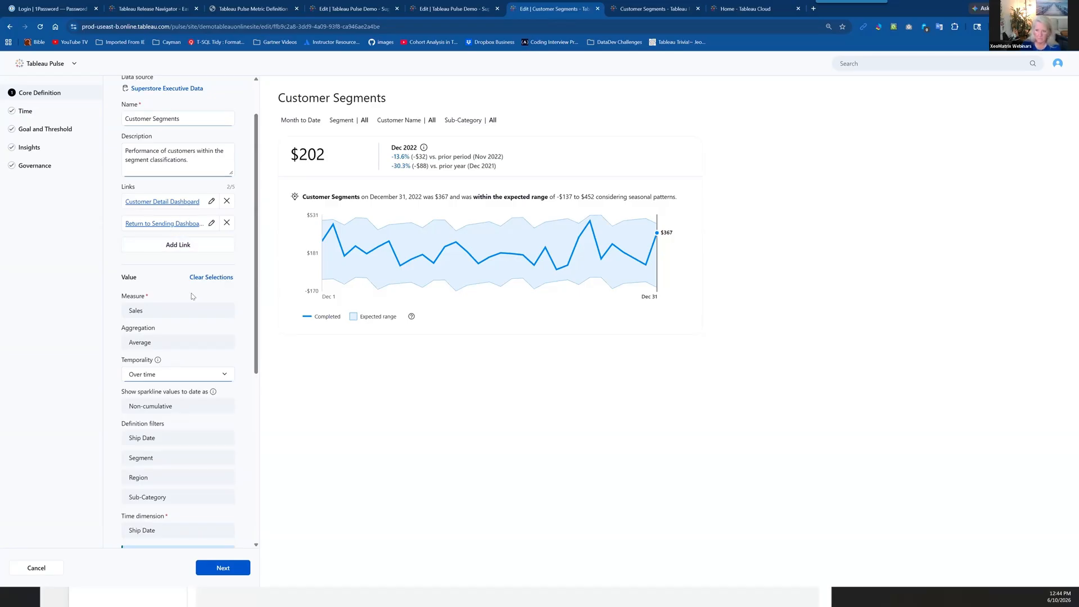
{"action": "scroll", "coordinate": [191, 296], "scroll_direction": "up", "scroll_amount": 1}
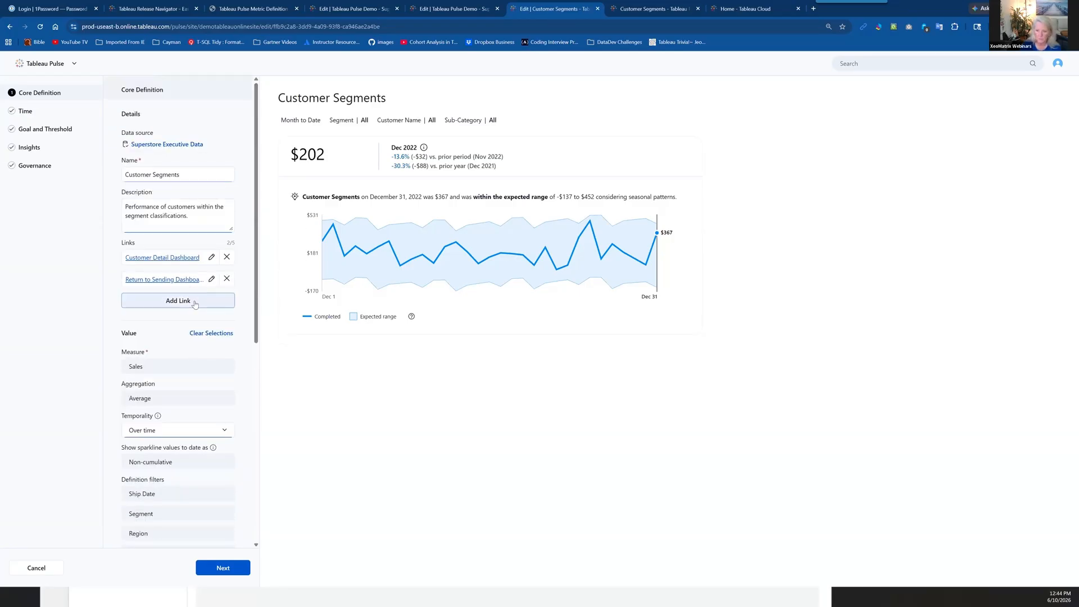
{"action": "scroll", "coordinate": [212, 332], "scroll_direction": "down", "scroll_amount": 3}
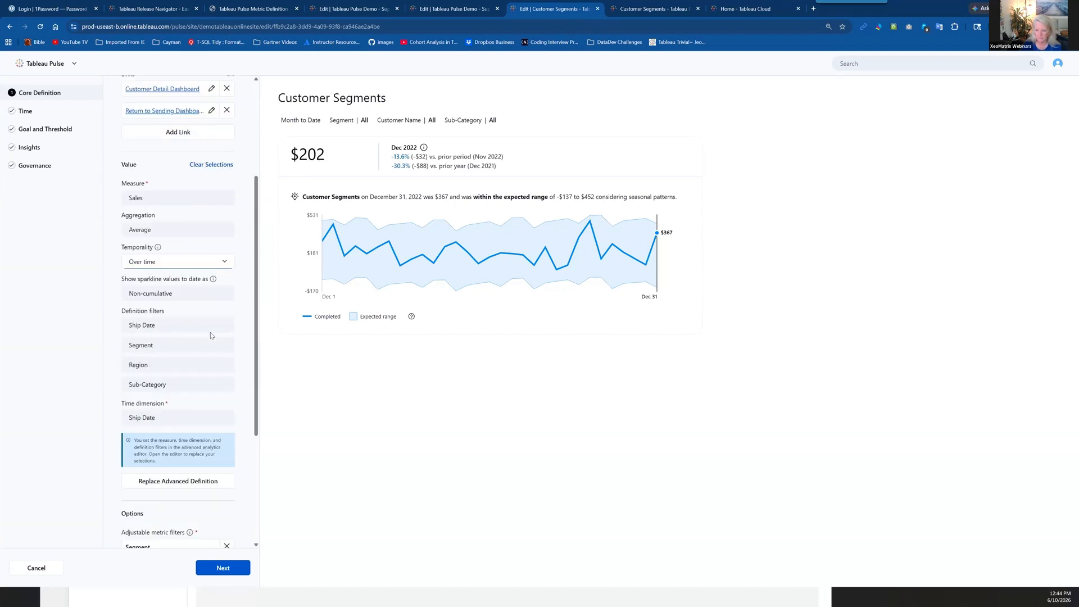
{"action": "scroll", "coordinate": [211, 335], "scroll_direction": "down", "scroll_amount": 2}
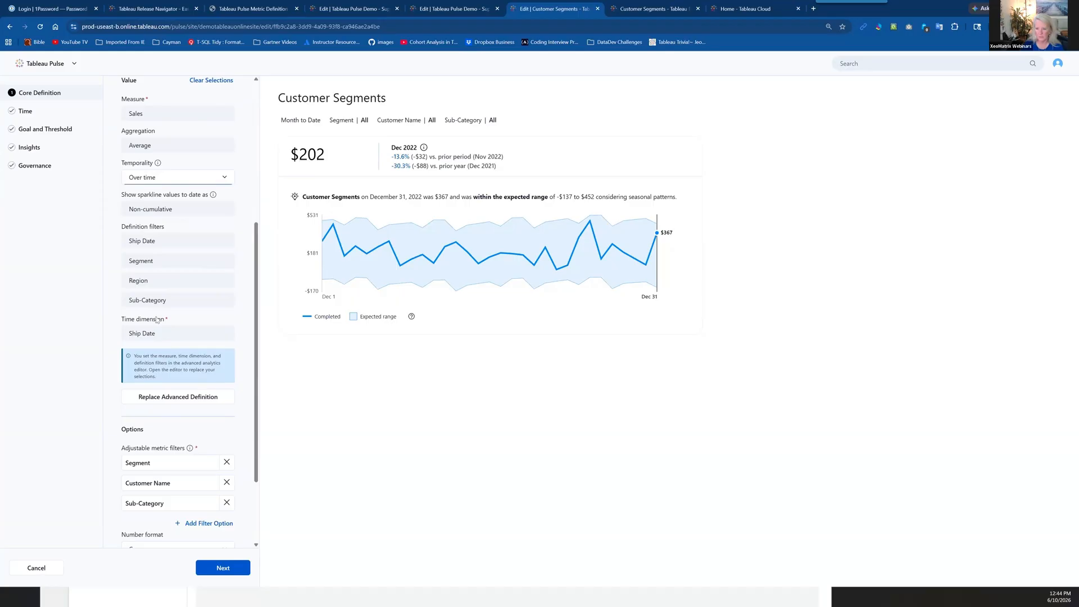
- View the definition in the Advanced Analytics Editor, close it without applying, and review the adjustable metric filters and number format
{"action": "left_click", "coordinate": [191, 397]}
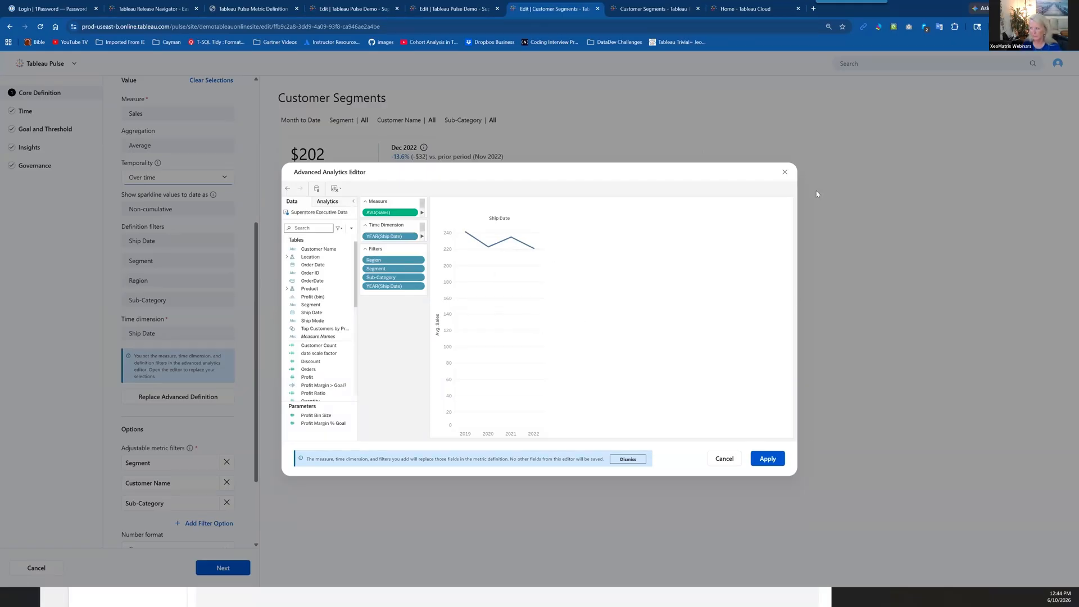
{"action": "left_click", "coordinate": [785, 172]}
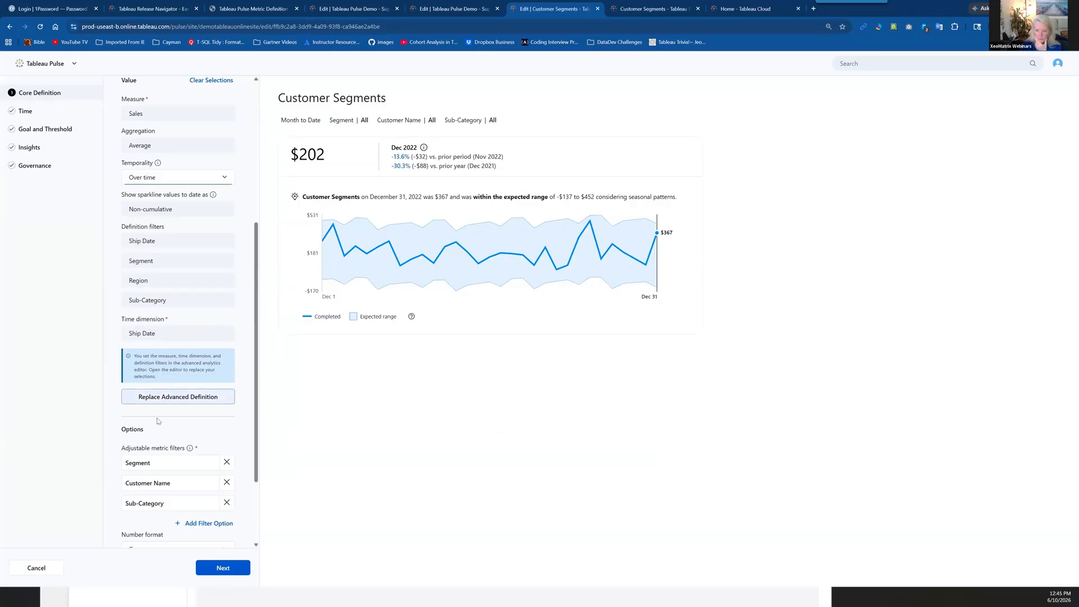
{"action": "scroll", "coordinate": [149, 394], "scroll_direction": "down", "scroll_amount": 2}
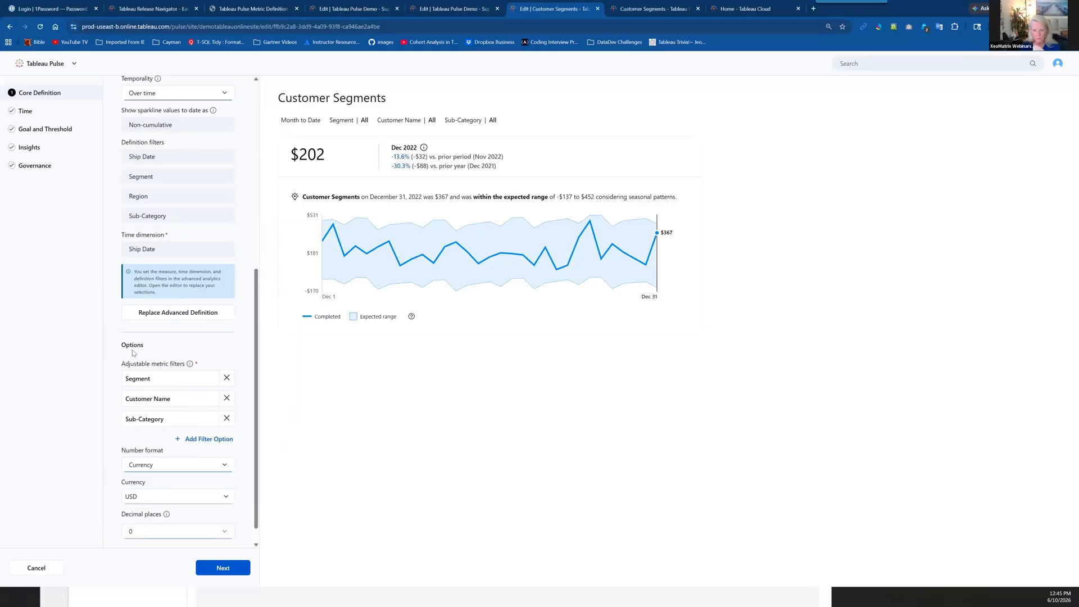
{"action": "mouse_move", "coordinate": [188, 365]}
{"action": "scroll", "coordinate": [159, 486], "scroll_direction": "down", "scroll_amount": 1}
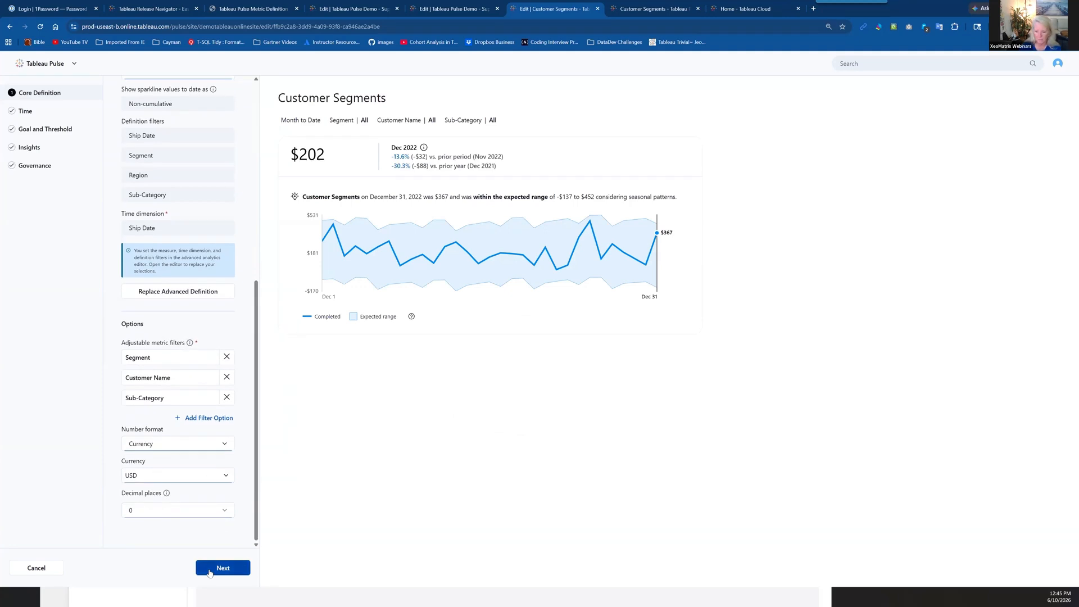
- Review the definition's Time and Goal and Threshold settings and advance to its Insights settings
{"action": "left_click", "coordinate": [210, 573]}
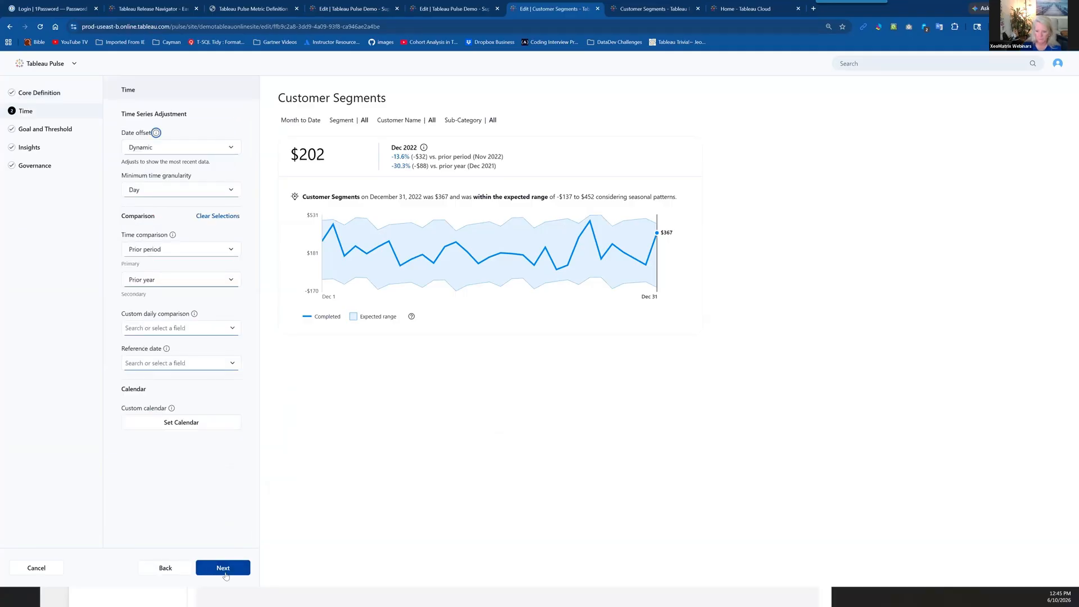
{"action": "left_click", "coordinate": [223, 568]}
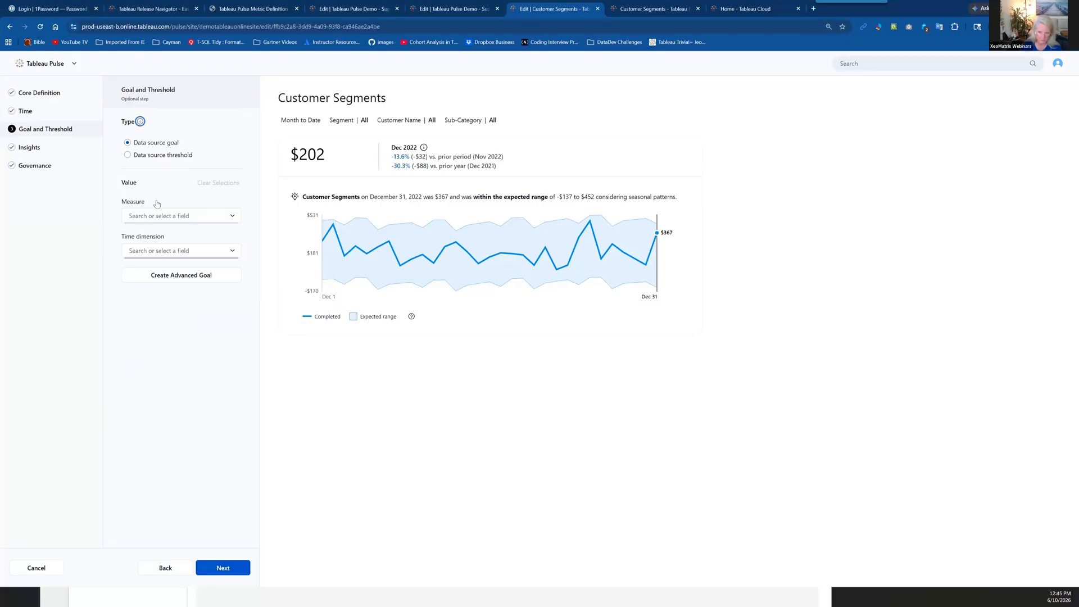
{"action": "left_click", "coordinate": [218, 564]}
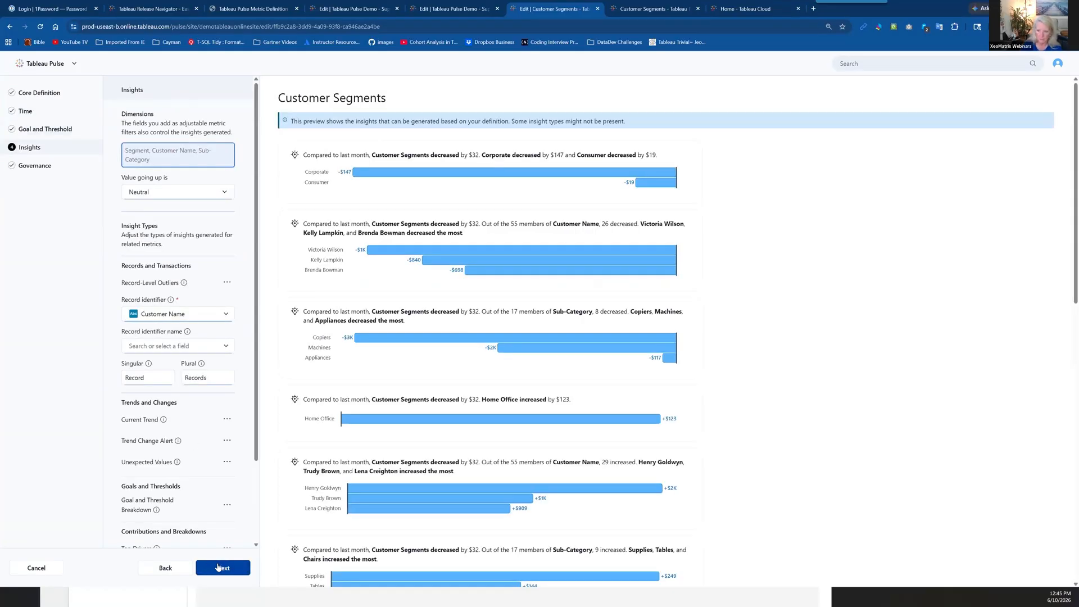
{"action": "left_click", "coordinate": [167, 569]}
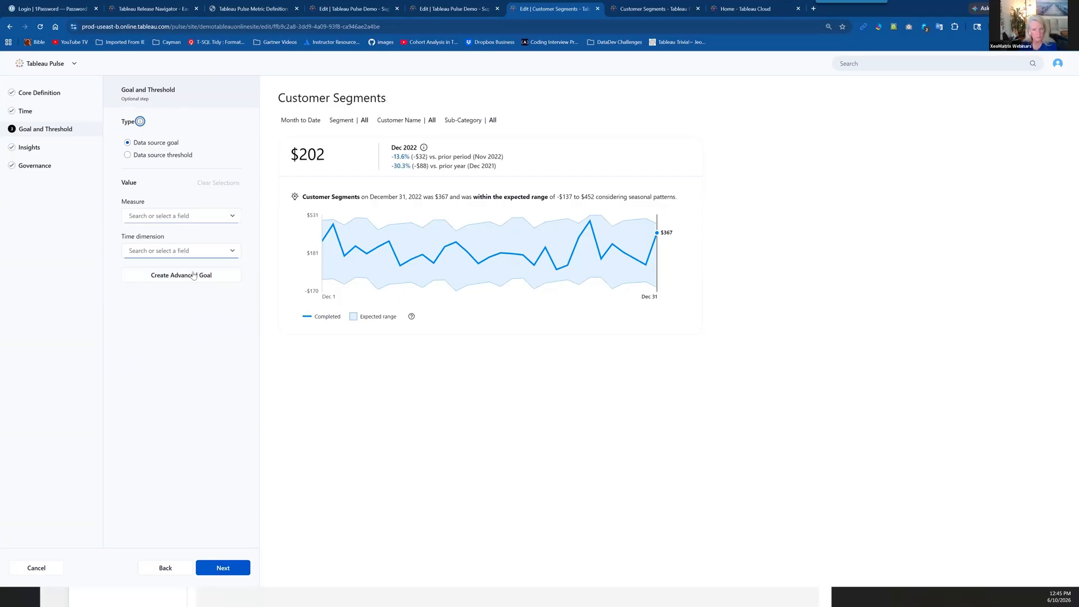
{"action": "left_click", "coordinate": [218, 568]}
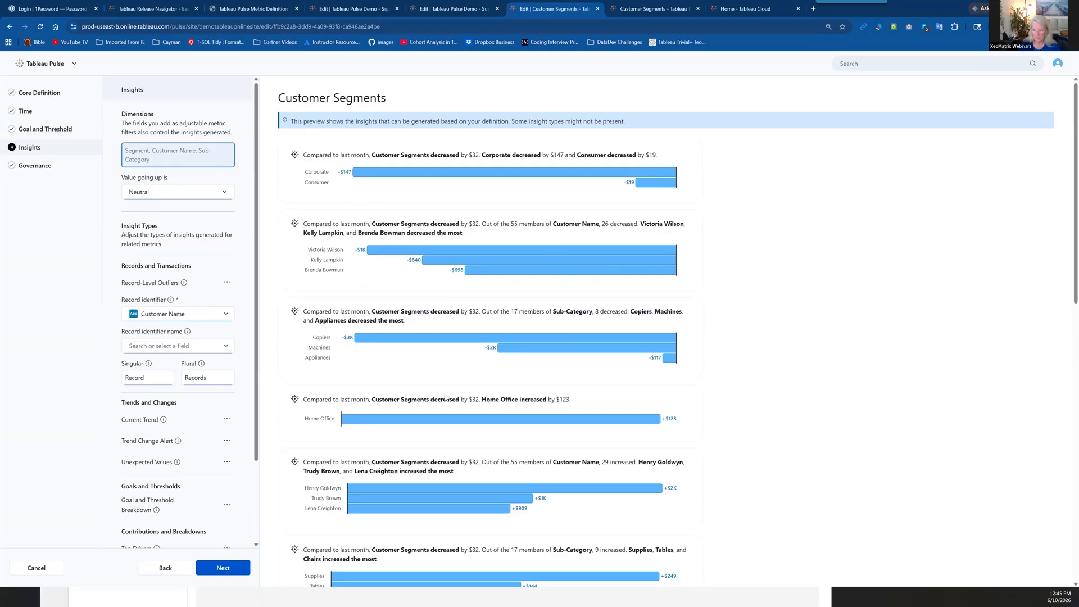
- Examine the preview of insights generated for Customer Segments, including its trend and its top and bottom contributors
{"action": "scroll", "coordinate": [406, 480], "scroll_direction": "down", "scroll_amount": 1}
{"action": "scroll", "coordinate": [406, 480], "scroll_direction": "down", "scroll_amount": 3}
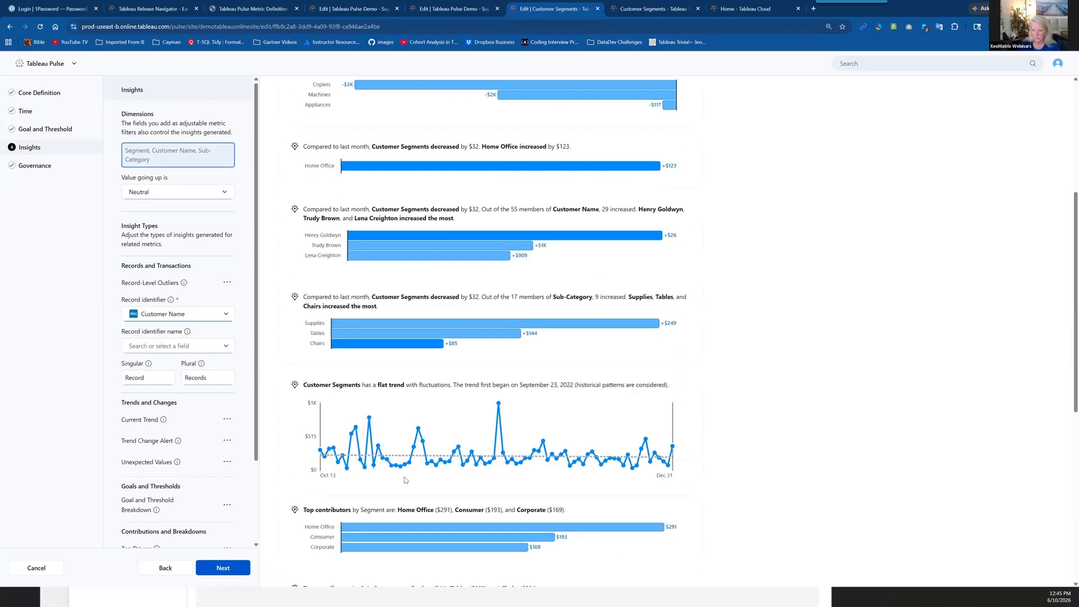
{"action": "scroll", "coordinate": [321, 404], "scroll_direction": "down", "scroll_amount": 1}
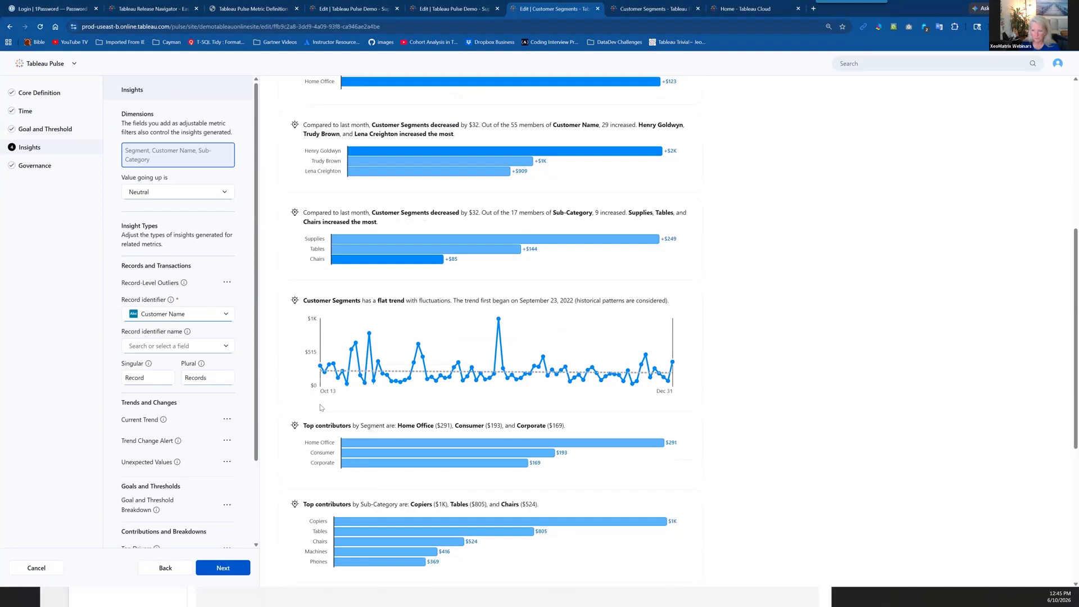
{"action": "scroll", "coordinate": [322, 407], "scroll_direction": "down", "scroll_amount": 1}
{"action": "scroll", "coordinate": [319, 413], "scroll_direction": "down", "scroll_amount": 2}
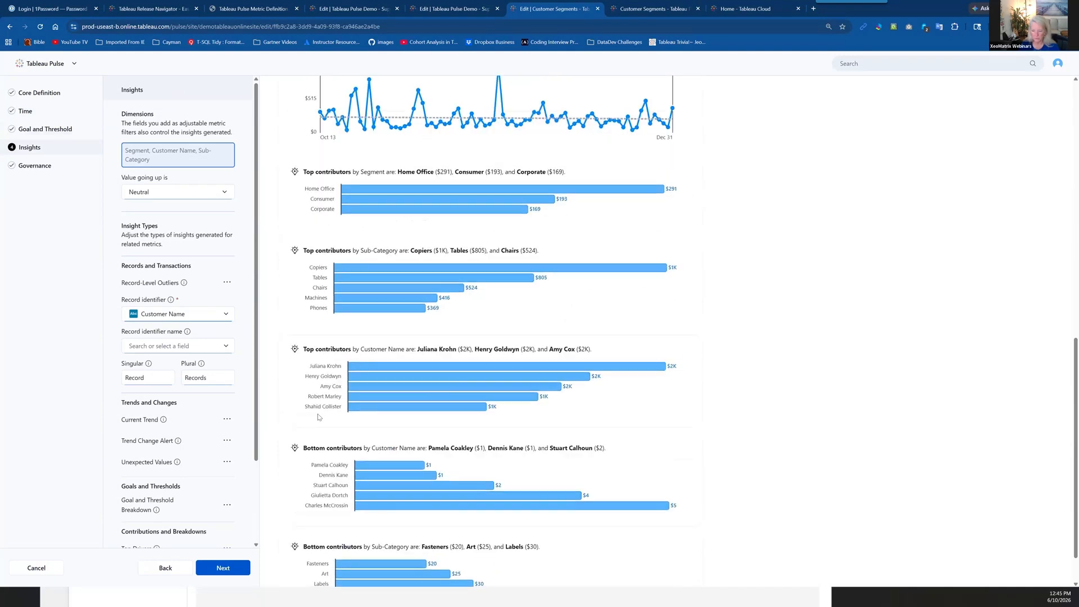
{"action": "scroll", "coordinate": [319, 416], "scroll_direction": "down", "scroll_amount": 1}
{"action": "scroll", "coordinate": [318, 417], "scroll_direction": "up", "scroll_amount": 10}
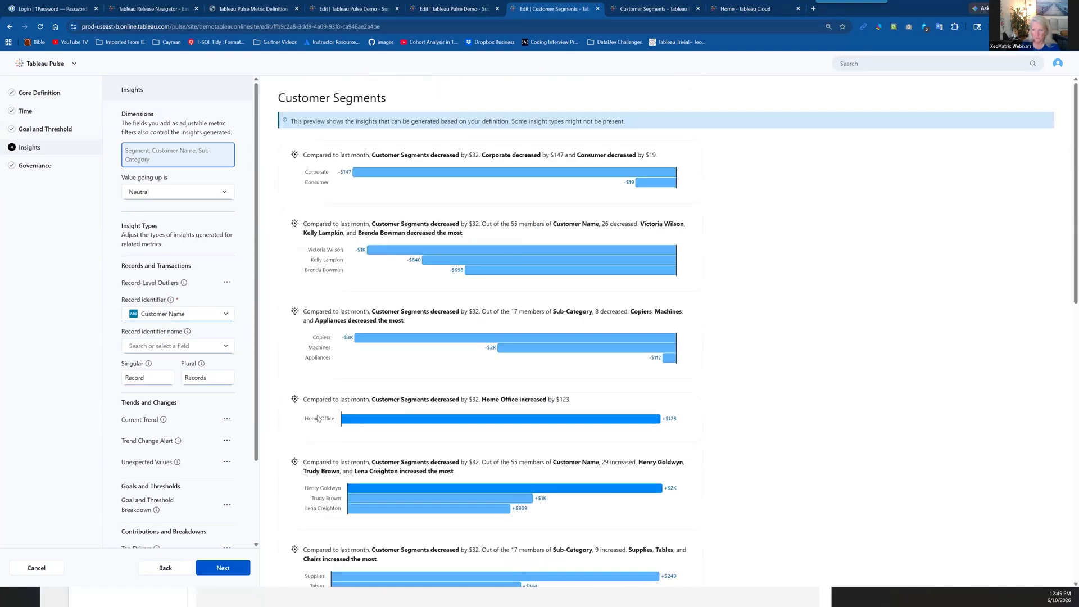
- Review the definition's Governance settings, save the definition and return to the Customer Segments metric page
{"action": "left_click", "coordinate": [227, 573]}
{"action": "left_click", "coordinate": [223, 568]}
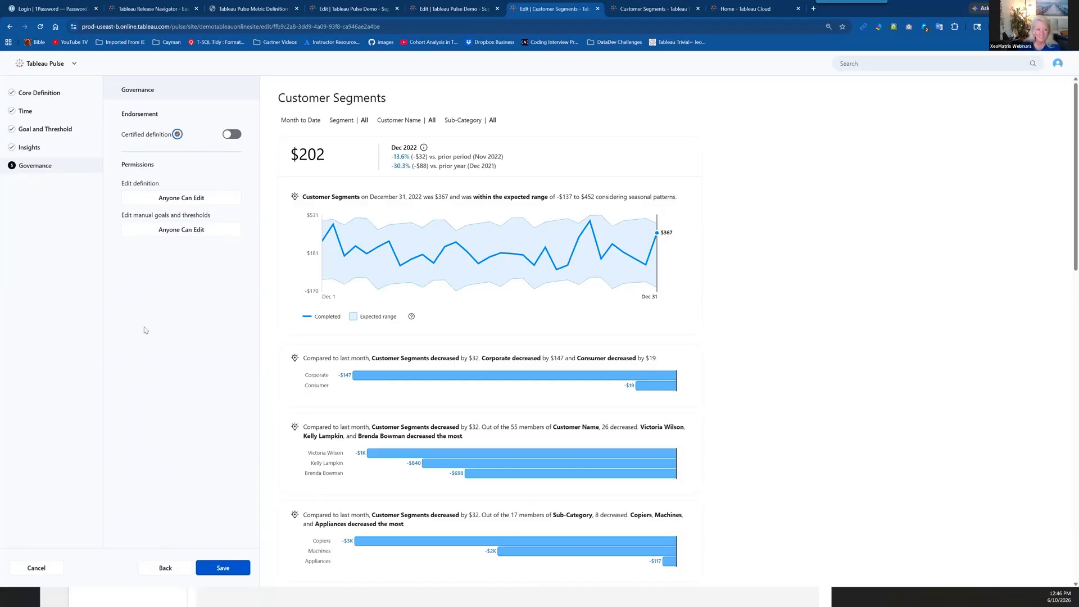
{"action": "left_click", "coordinate": [226, 567]}
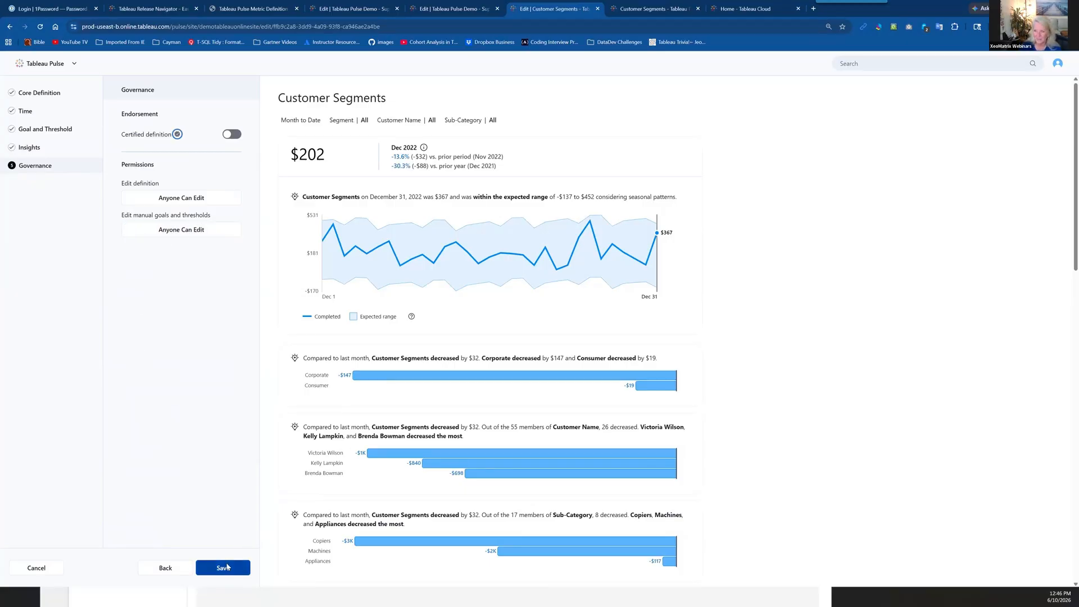
{"action": "left_click", "coordinate": [621, 370]}
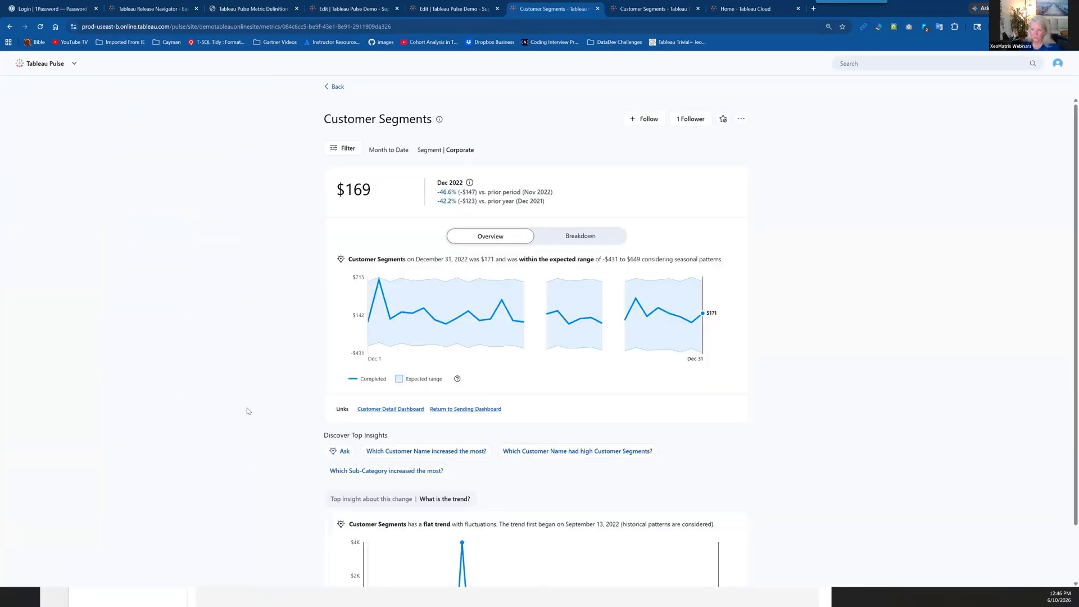
- Open the Executive Pulse dashboard through the metric's Return to Sending Dashboard link
{"action": "left_click", "coordinate": [396, 411]}
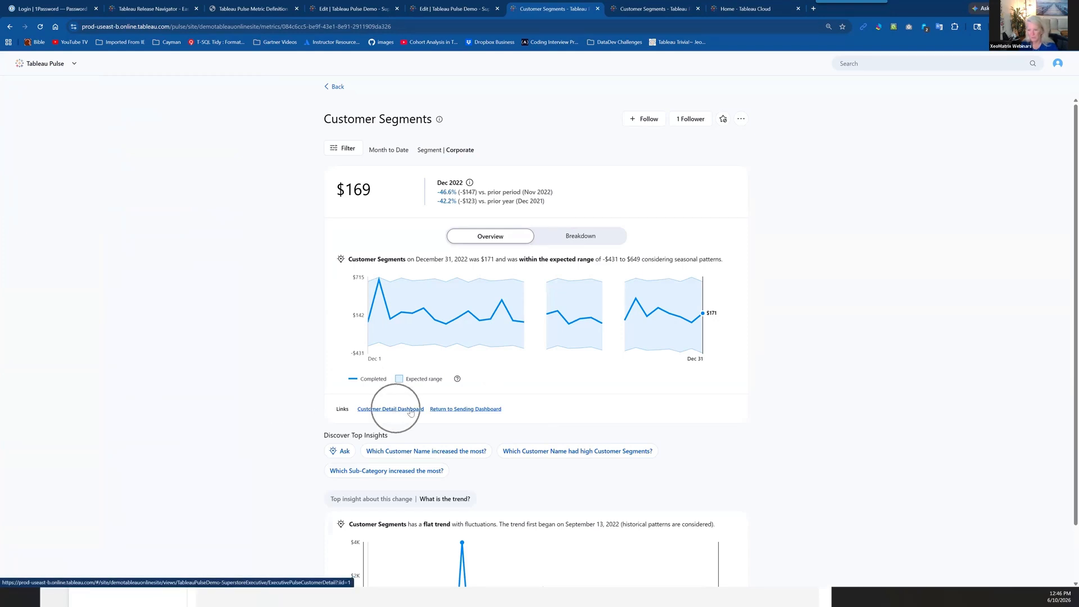
{"action": "left_click", "coordinate": [463, 409]}
{"action": "left_click", "coordinate": [459, 410]}
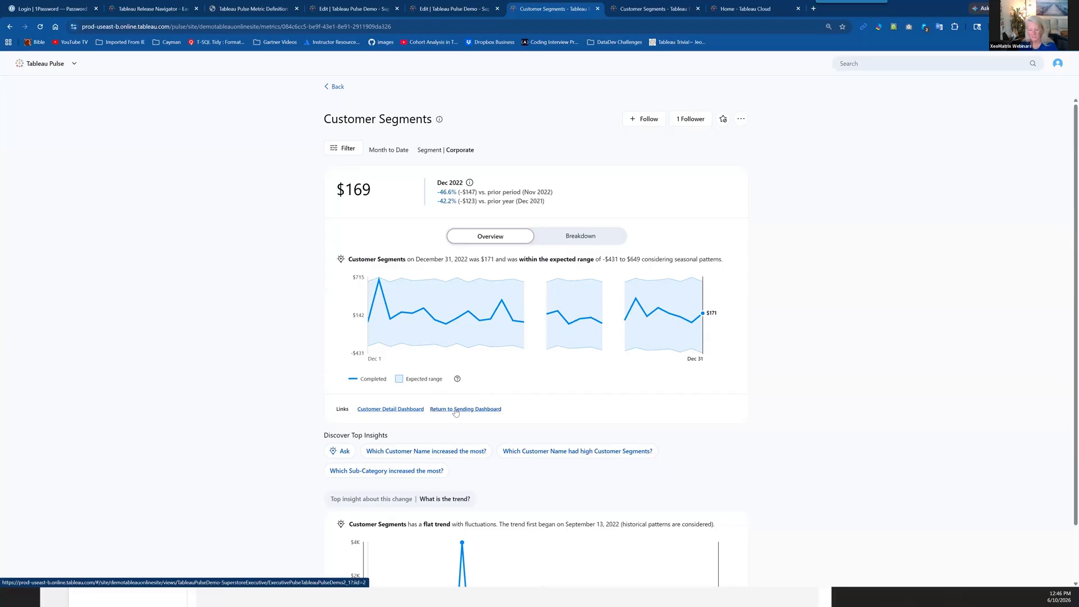
{"action": "left_click", "coordinate": [451, 410]}
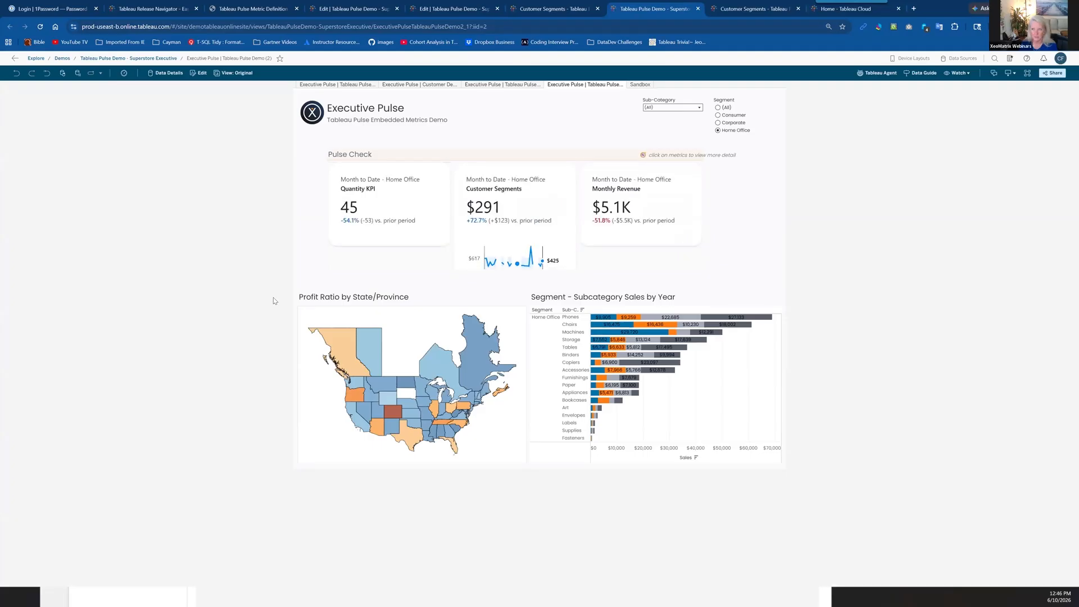
- Try to place a Pulse Metric object in the empty horizontal container of the Sandbox dashboard, and reconnect the editing session
{"action": "left_click", "coordinate": [447, 11]}
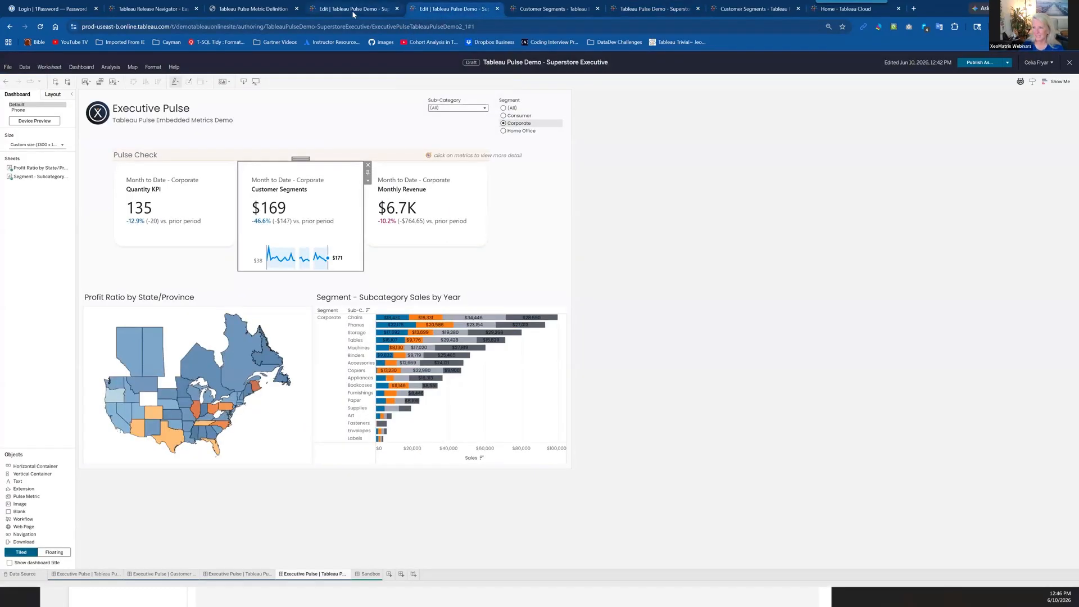
{"action": "left_click", "coordinate": [352, 10]}
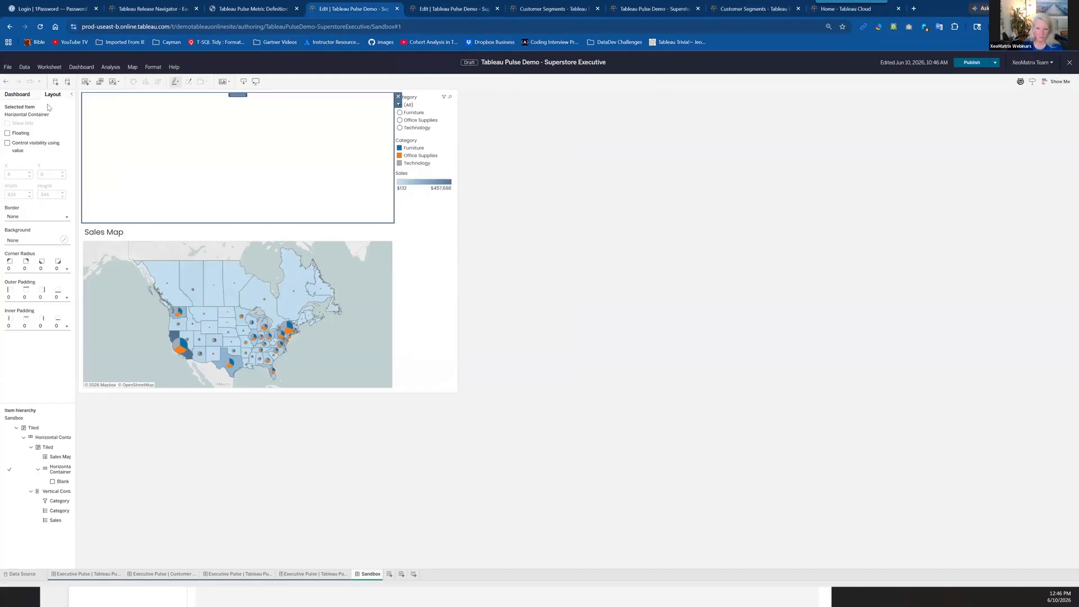
{"action": "left_click", "coordinate": [25, 96]}
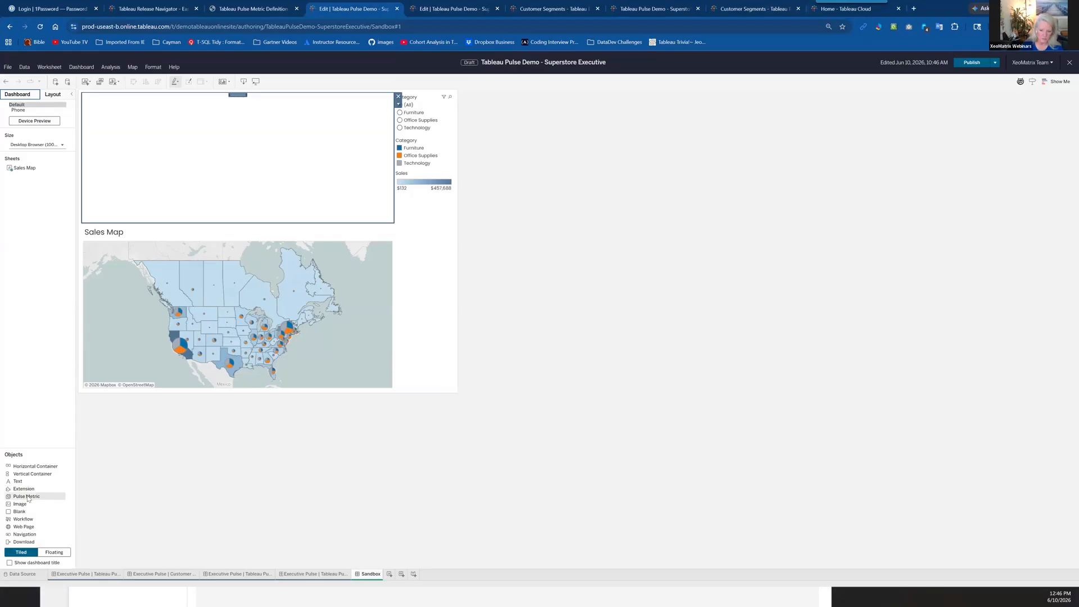
{"action": "left_click_drag", "start_coordinate": [26, 500], "coordinate": [224, 137]}
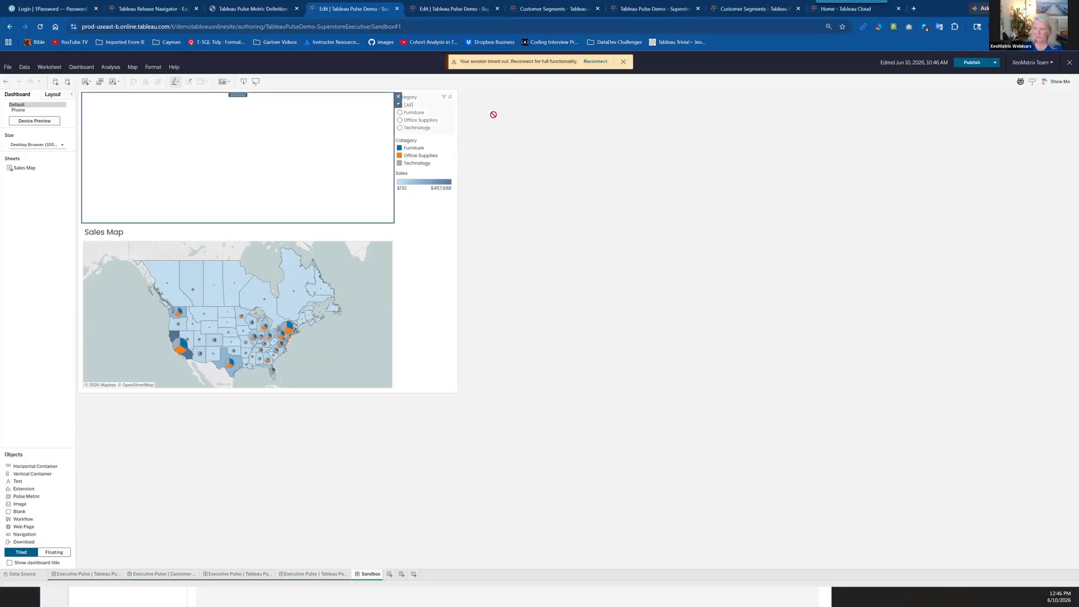
{"action": "left_click", "coordinate": [595, 62]}
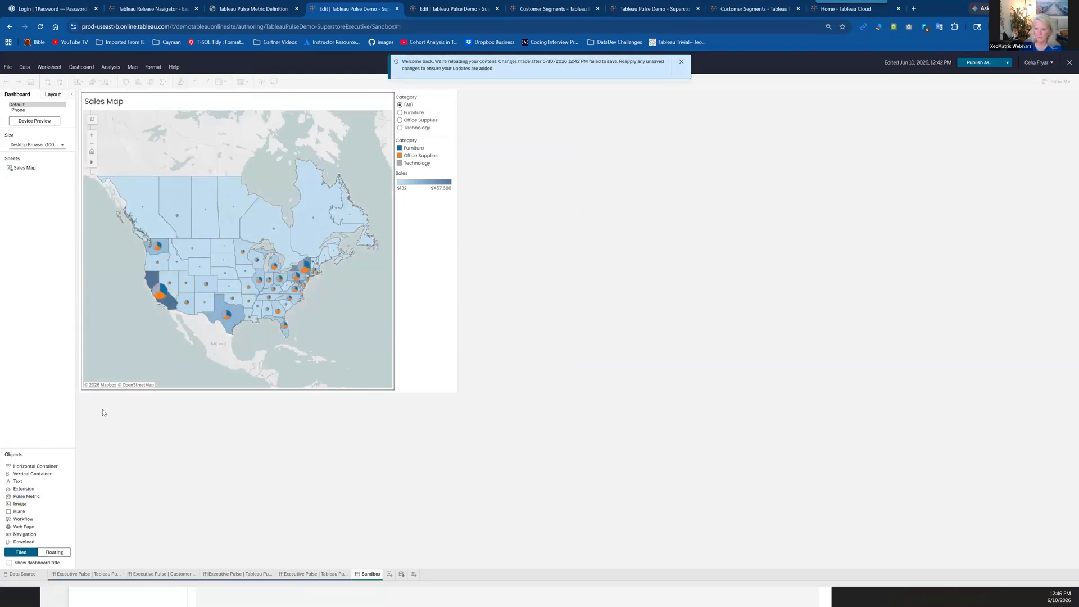
- Add a horizontal container above the Sales Map and place a Pulse Metric object in it, choosing the Month to Date Customer Segment Profits metric
{"action": "left_click_drag", "start_coordinate": [35, 466], "coordinate": [219, 124]}
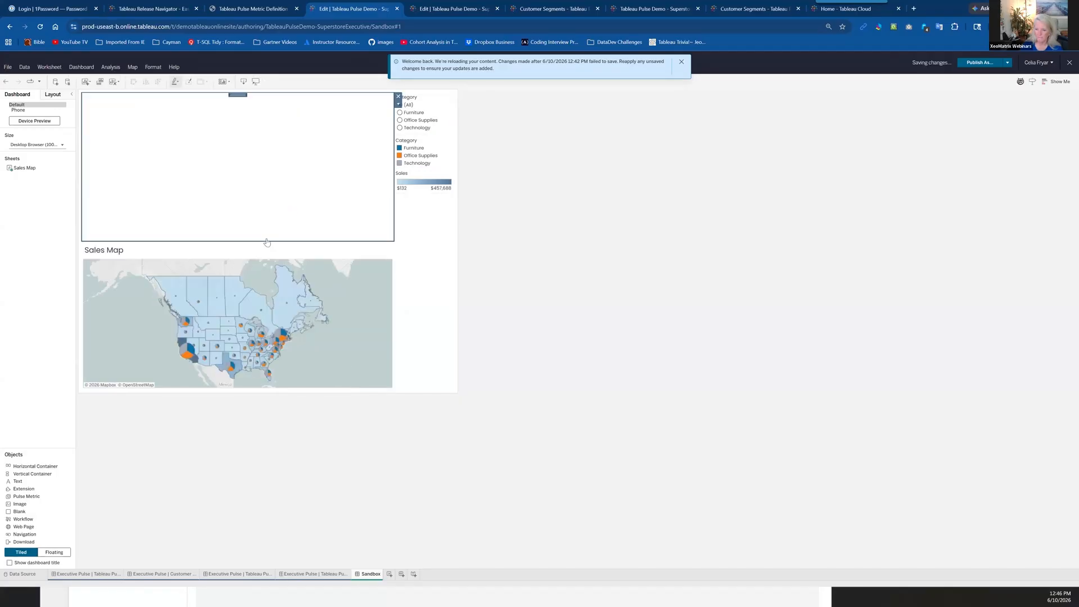
{"action": "left_click_drag", "start_coordinate": [26, 496], "coordinate": [224, 190]}
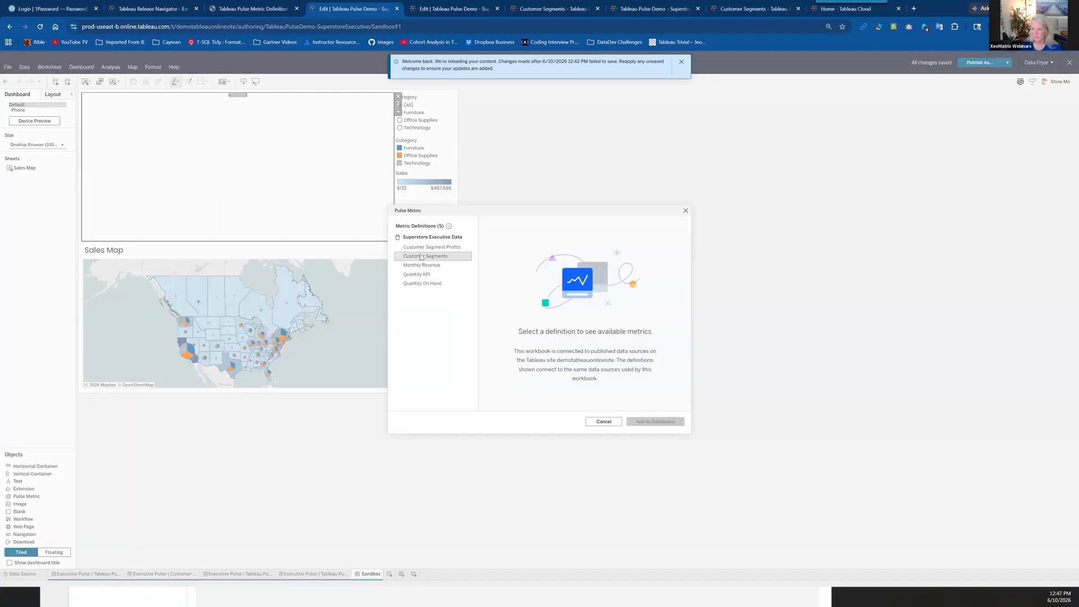
{"action": "left_click", "coordinate": [422, 250]}
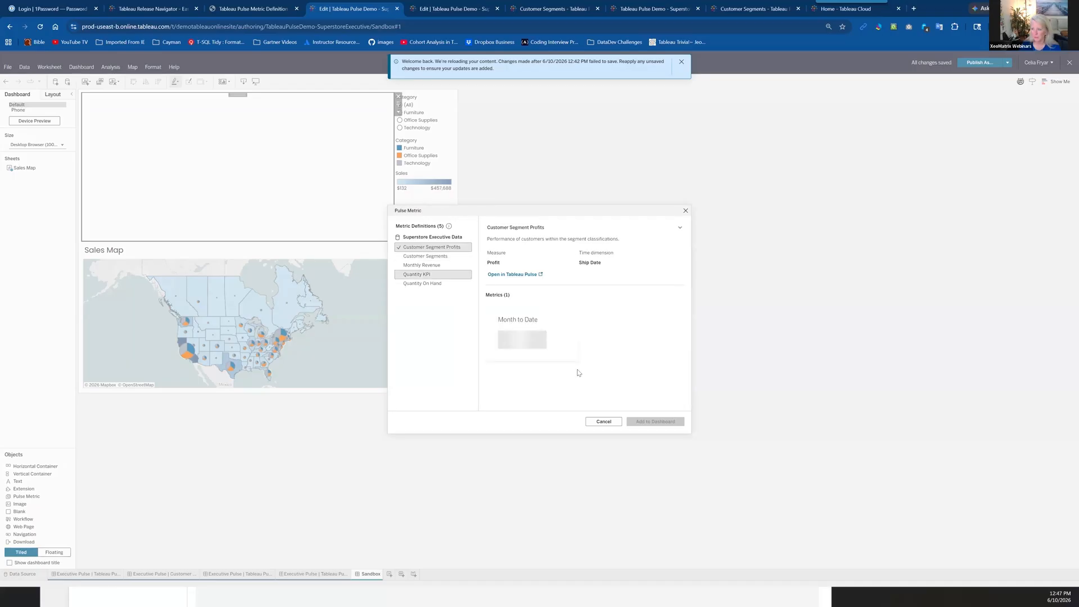
{"action": "left_click", "coordinate": [513, 348]}
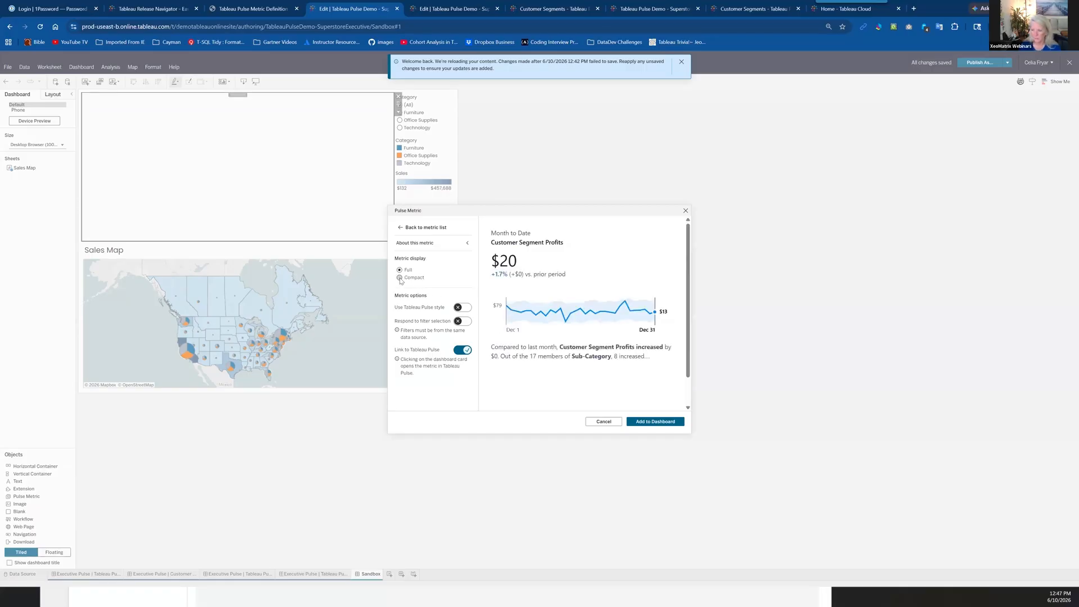
- Enable Tableau Pulse style and response to filter selection for the full metric display, and add the metric to the dashboard
{"action": "left_click", "coordinate": [462, 308]}
{"action": "left_click", "coordinate": [459, 321]}
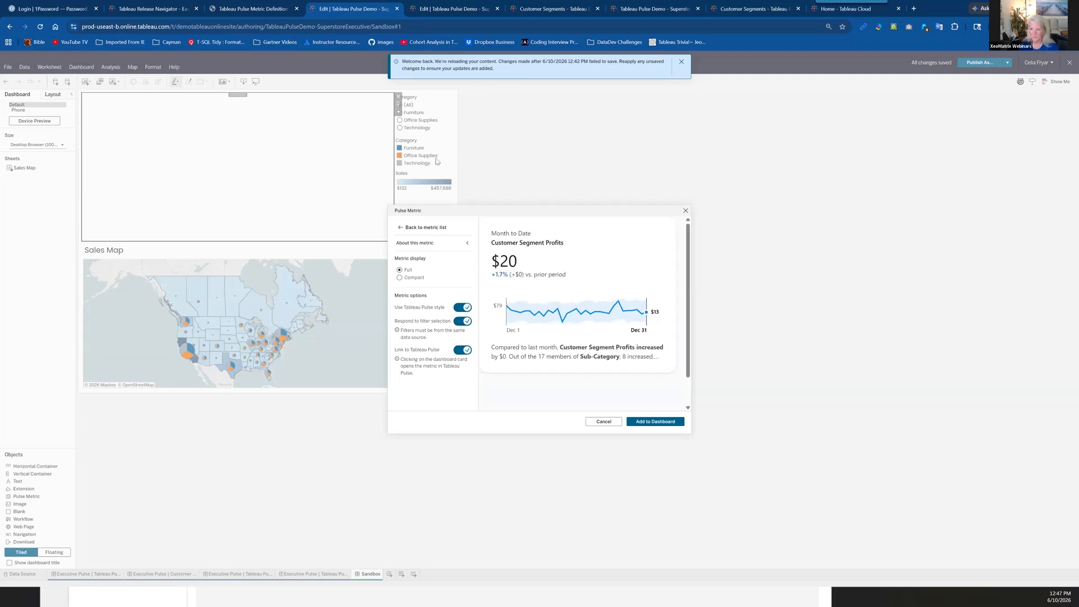
{"action": "left_click", "coordinate": [656, 422]}
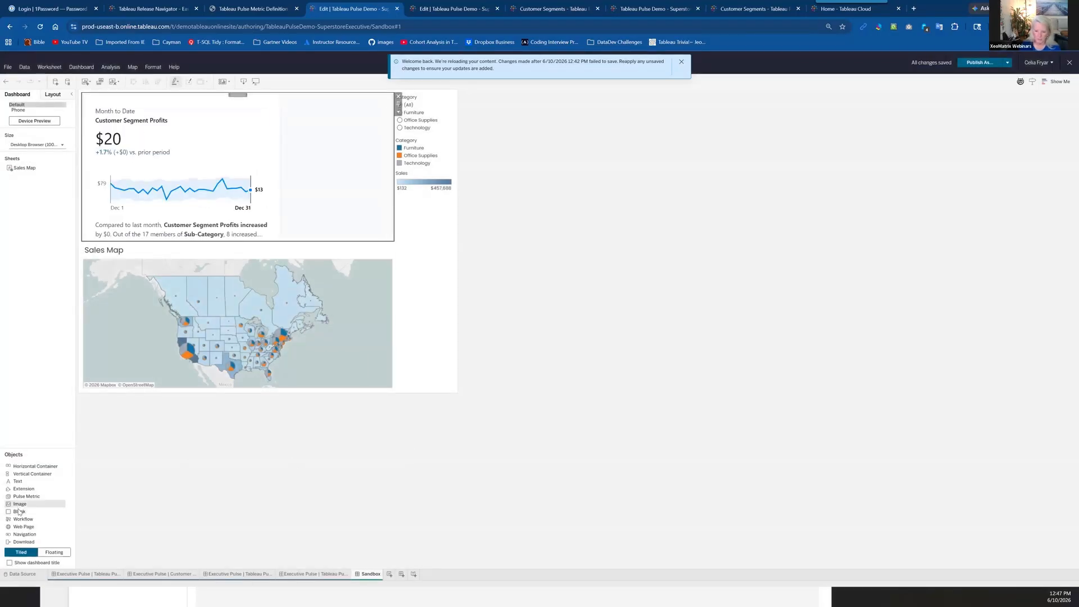
- Insert a Blank object before the Customer Segment Profits card in the container and narrow it to give the card more width
{"action": "left_click", "coordinate": [79, 277]}
{"action": "left_click_drag", "start_coordinate": [79, 277], "coordinate": [93, 191]}
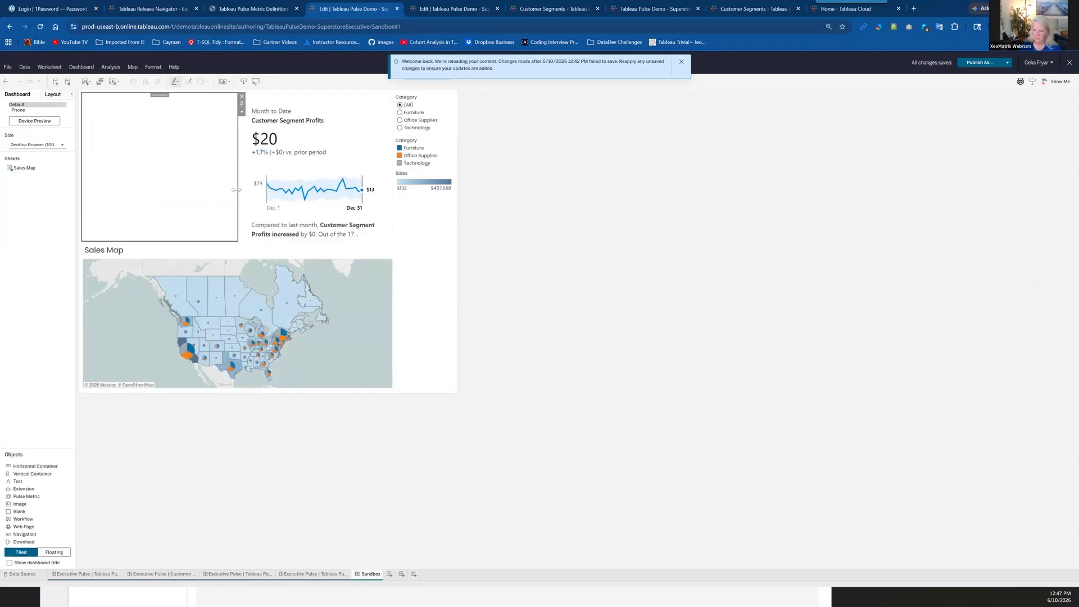
{"action": "left_click_drag", "start_coordinate": [226, 190], "coordinate": [173, 189]}
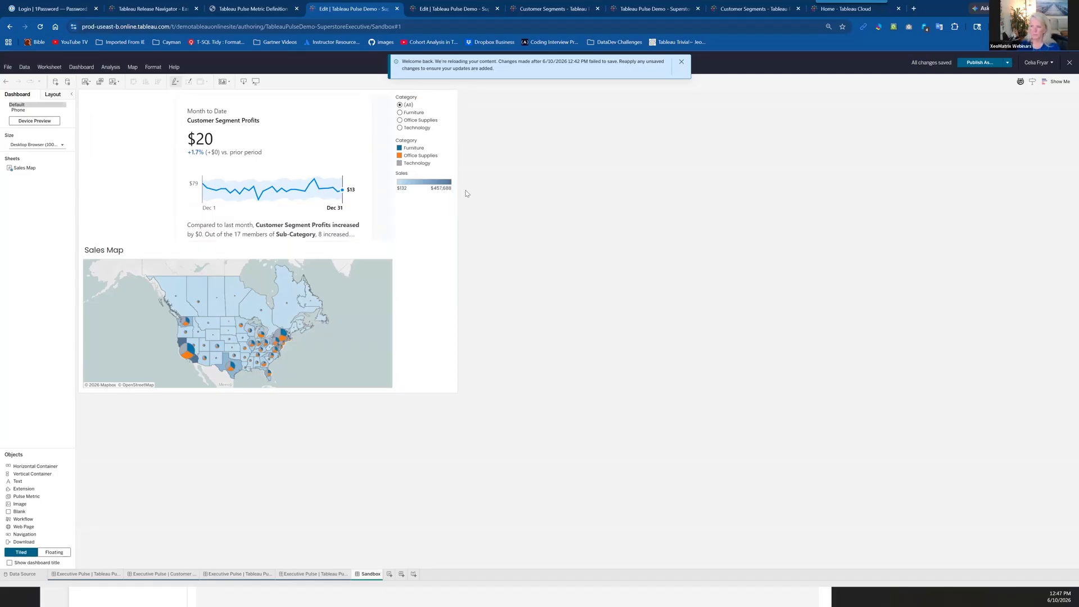
- Test the Category filter with Office Supplies and Furniture against the metric card, and reset it to (All)
{"action": "left_click", "coordinate": [402, 123]}
{"action": "left_click", "coordinate": [399, 120]}
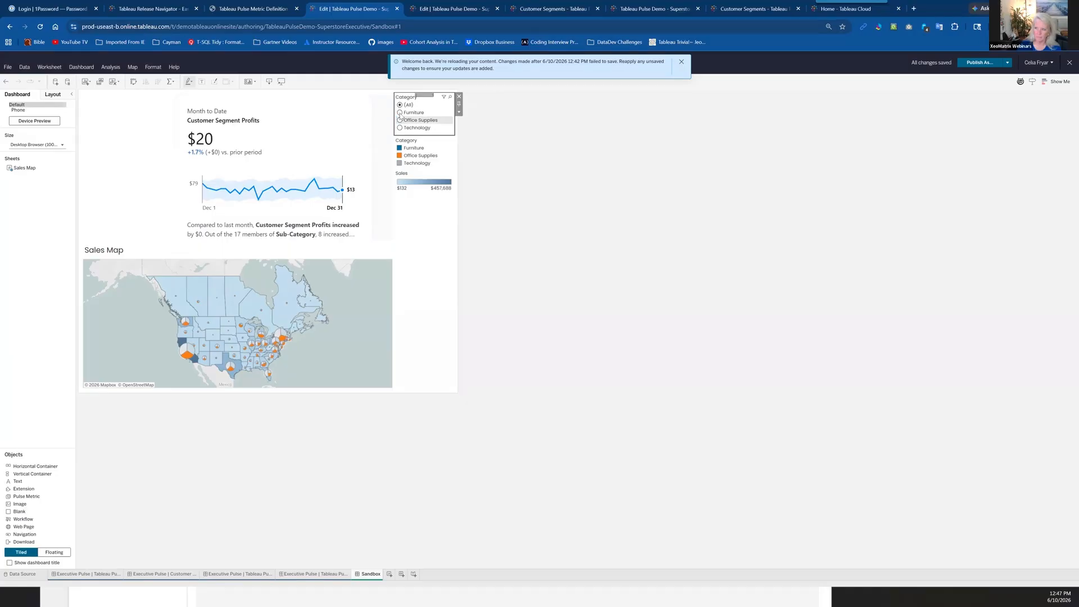
{"action": "left_click", "coordinate": [400, 113]}
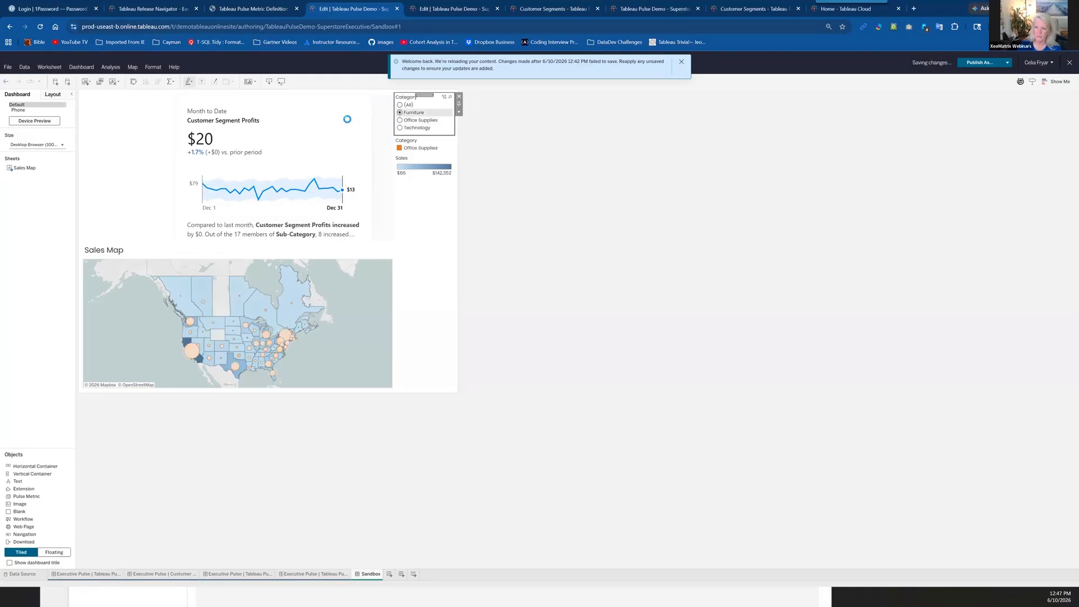
{"action": "left_click", "coordinate": [400, 104]}
- Open the Customer Segment Profits metric in Tableau Pulse from the card's configuration and start editing its definition
{"action": "left_click", "coordinate": [347, 124]}
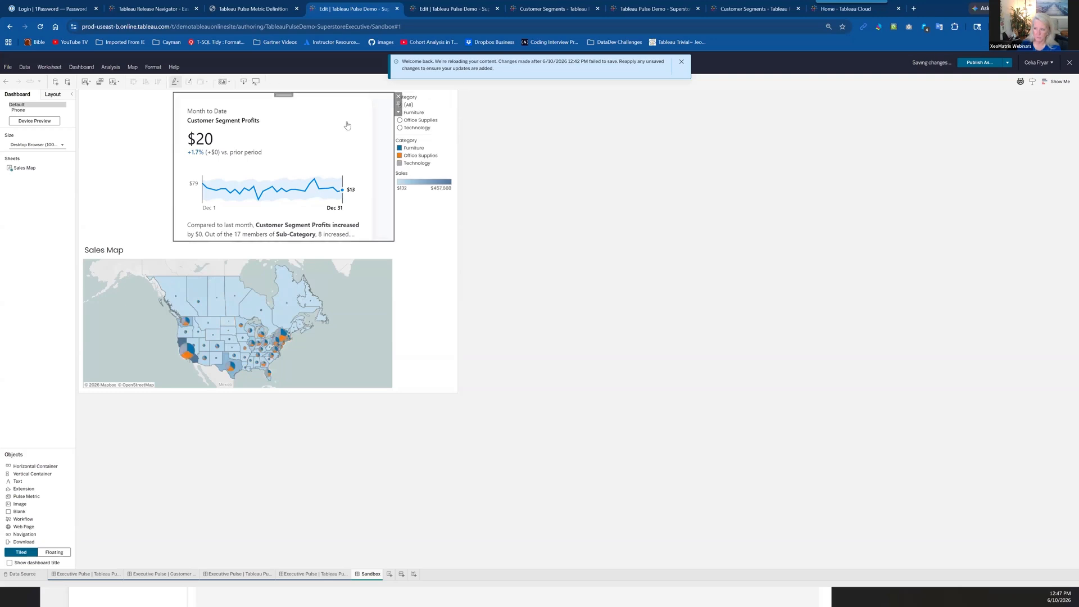
{"action": "left_click", "coordinate": [397, 113]}
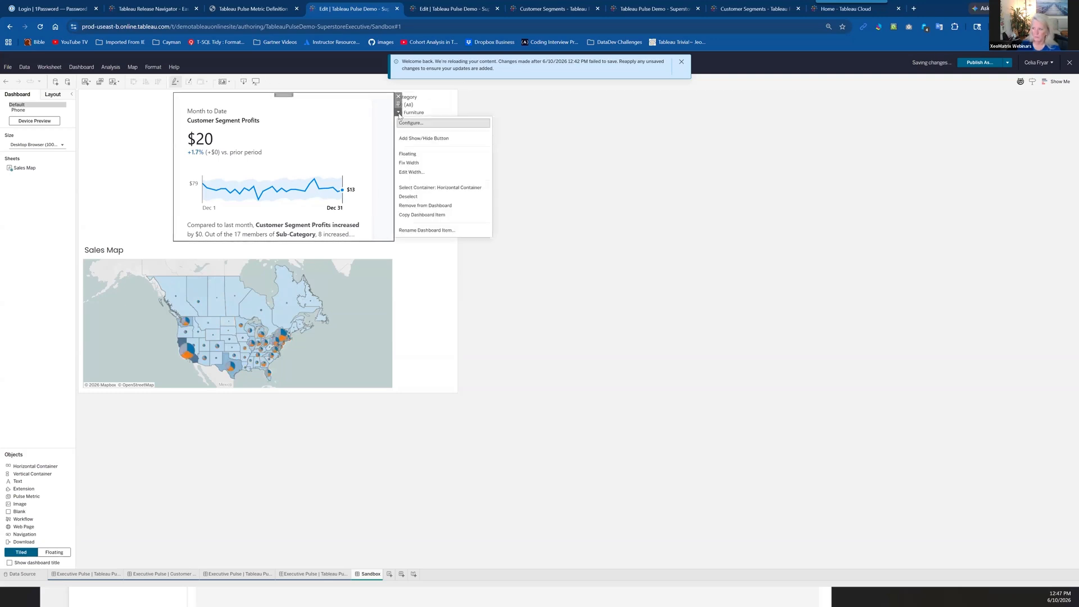
{"action": "left_click", "coordinate": [412, 123]}
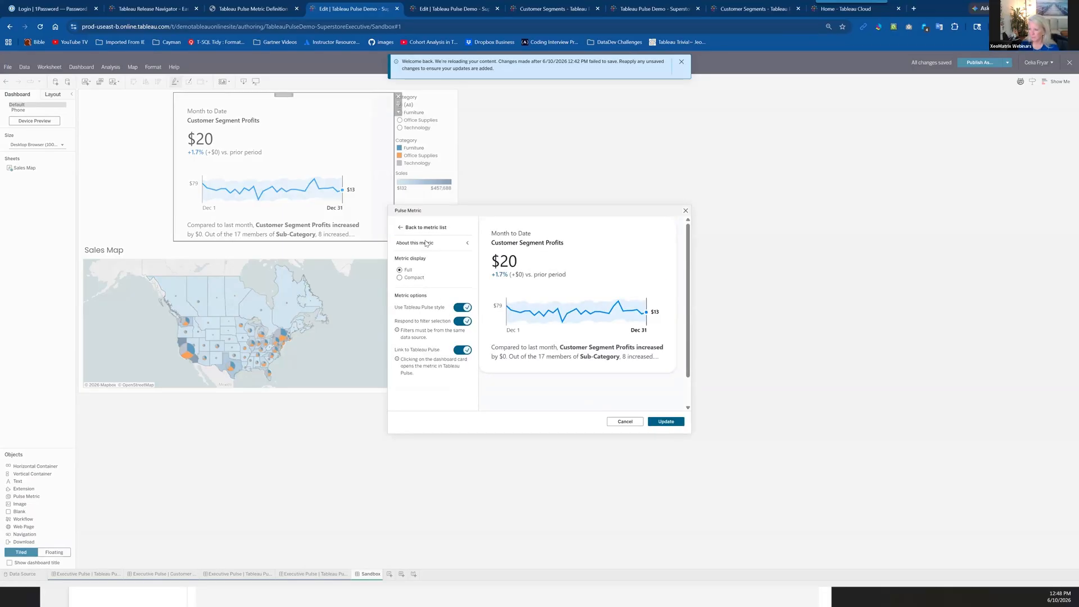
{"action": "left_click", "coordinate": [528, 262]}
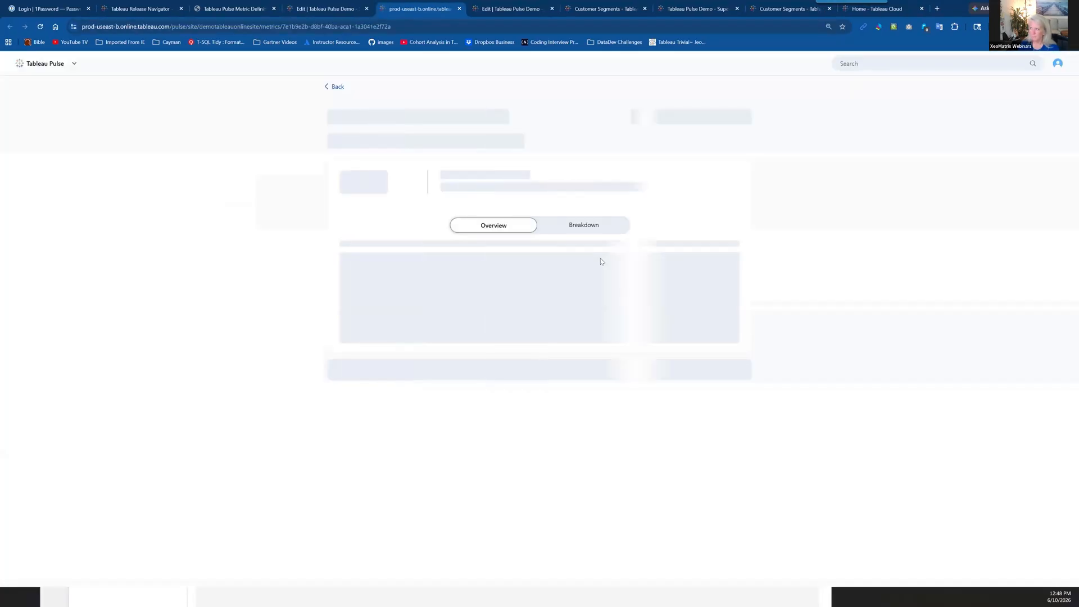
{"action": "left_click", "coordinate": [741, 119]}
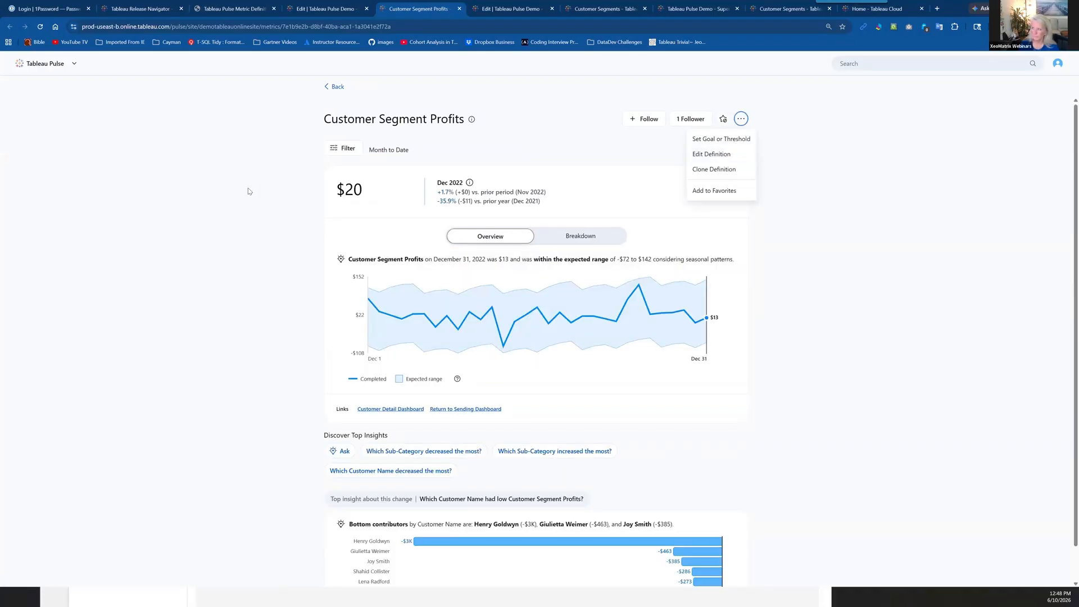
{"action": "left_click", "coordinate": [711, 154]}
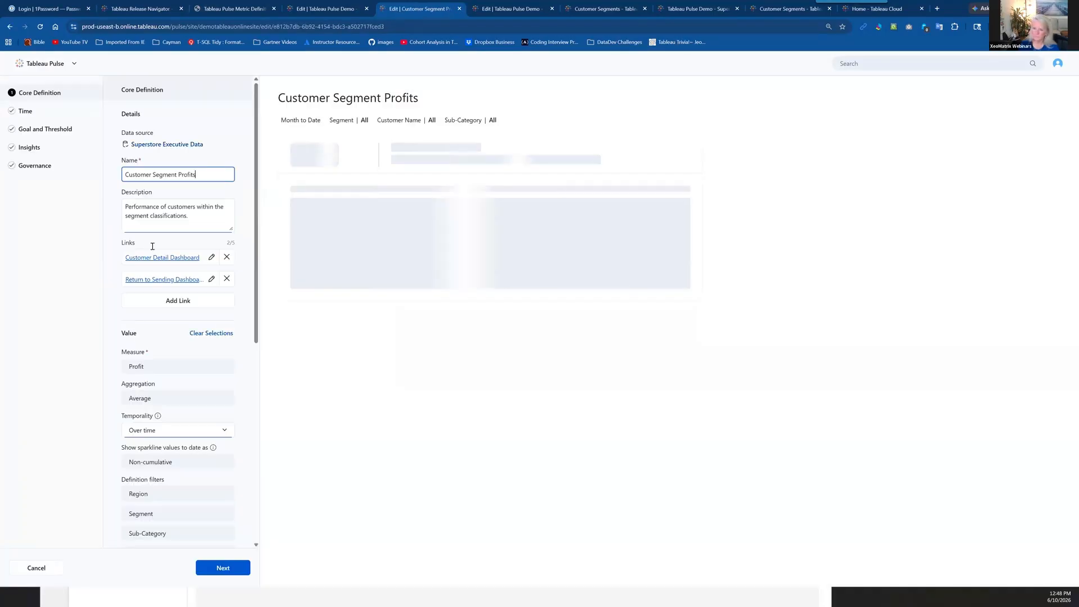
- Add Category as an adjustable metric filter in the Customer Segment Profits core definition
{"action": "scroll", "coordinate": [163, 365], "scroll_direction": "down", "scroll_amount": 3}
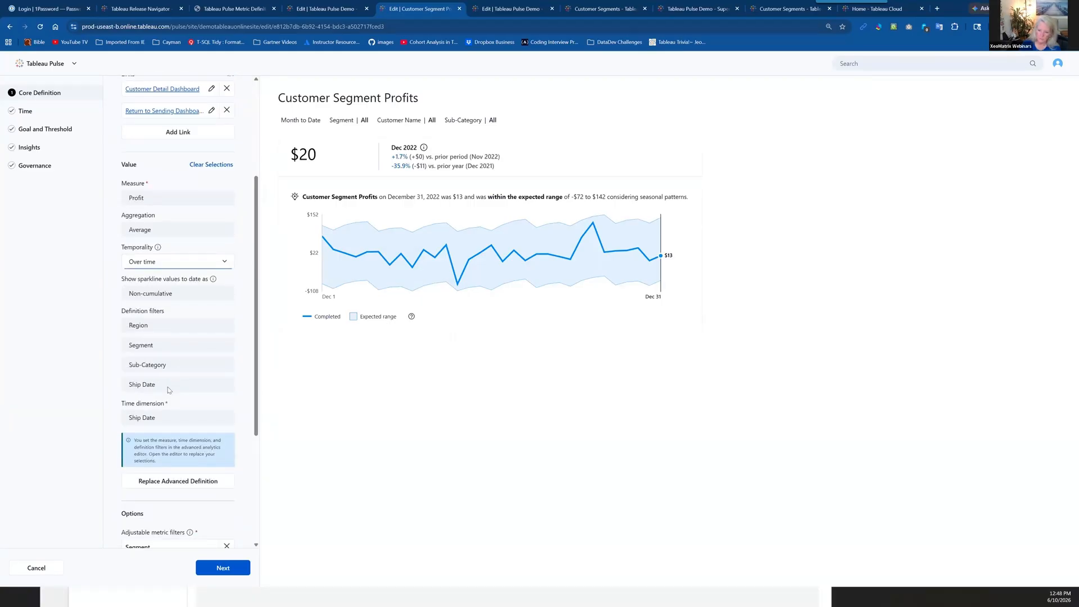
{"action": "scroll", "coordinate": [168, 389], "scroll_direction": "down", "scroll_amount": 3}
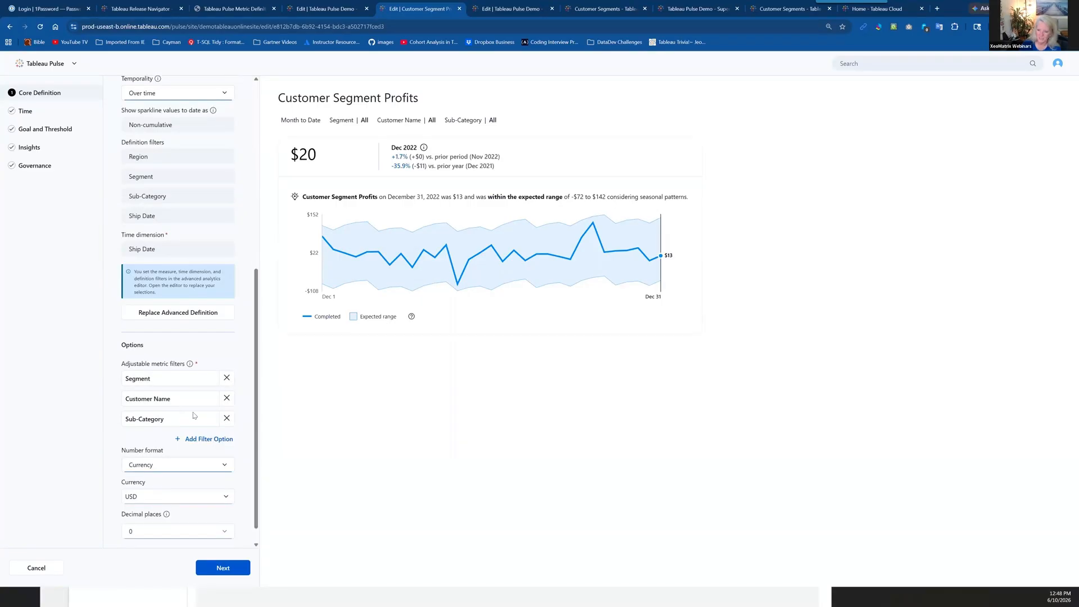
{"action": "left_click", "coordinate": [209, 438]}
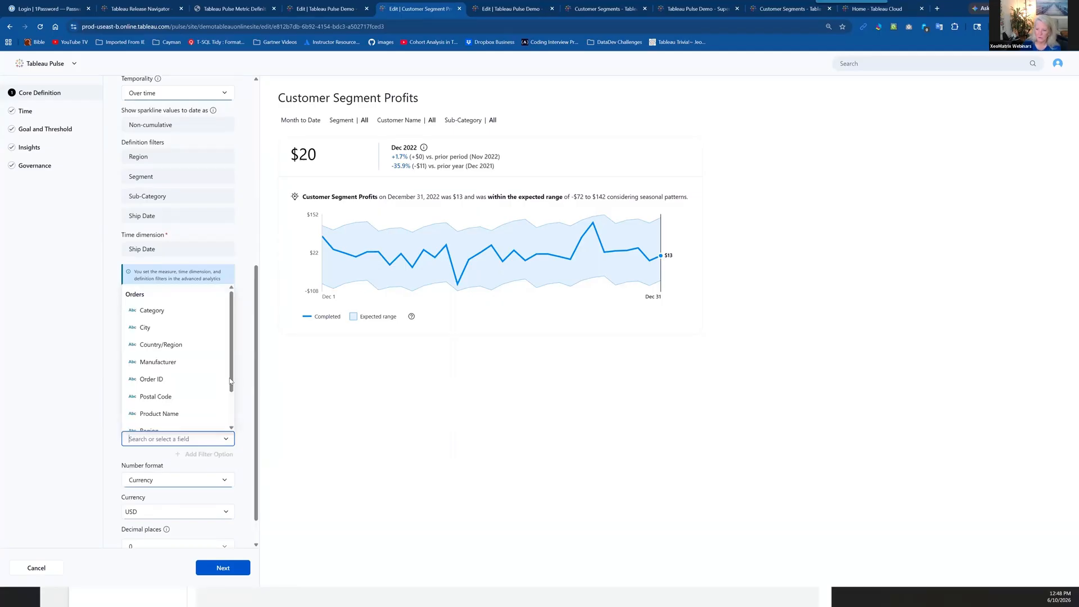
{"action": "scroll", "coordinate": [230, 376], "scroll_direction": "down", "scroll_amount": 3}
{"action": "scroll", "coordinate": [231, 370], "scroll_direction": "up", "scroll_amount": 2}
{"action": "scroll", "coordinate": [230, 368], "scroll_direction": "up", "scroll_amount": 1}
{"action": "left_click", "coordinate": [150, 309]}
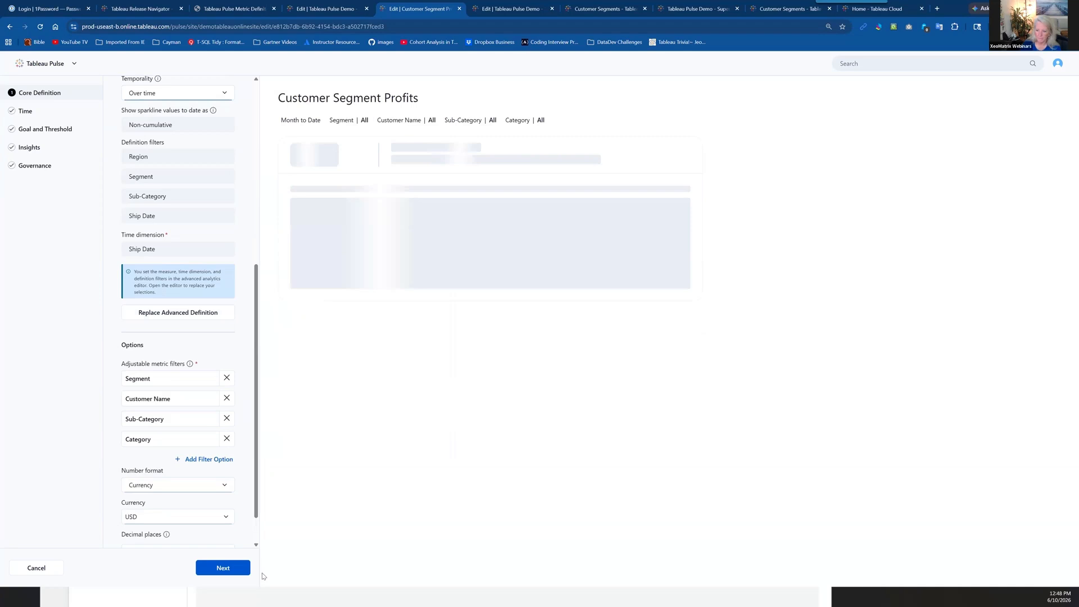
- Advance through the remaining definition sections to Governance and save the changes to the Customer Segment Profits definition
{"action": "left_click", "coordinate": [231, 567]}
{"action": "left_click", "coordinate": [231, 567]}
{"action": "left_click", "coordinate": [231, 568]}
{"action": "left_click", "coordinate": [224, 568]}
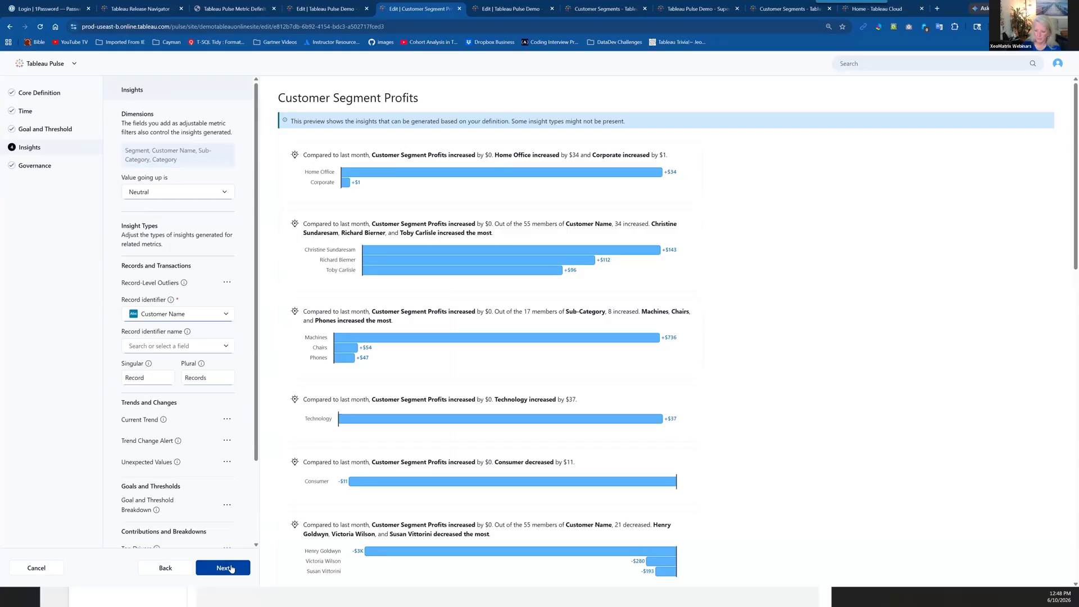
{"action": "left_click", "coordinate": [231, 568]}
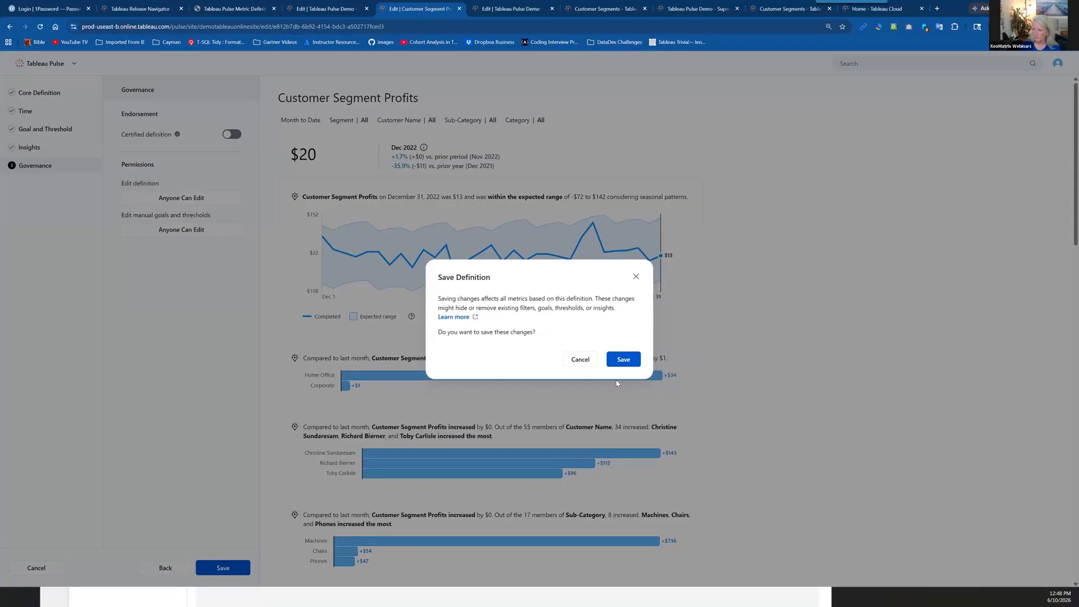
{"action": "left_click", "coordinate": [626, 363]}
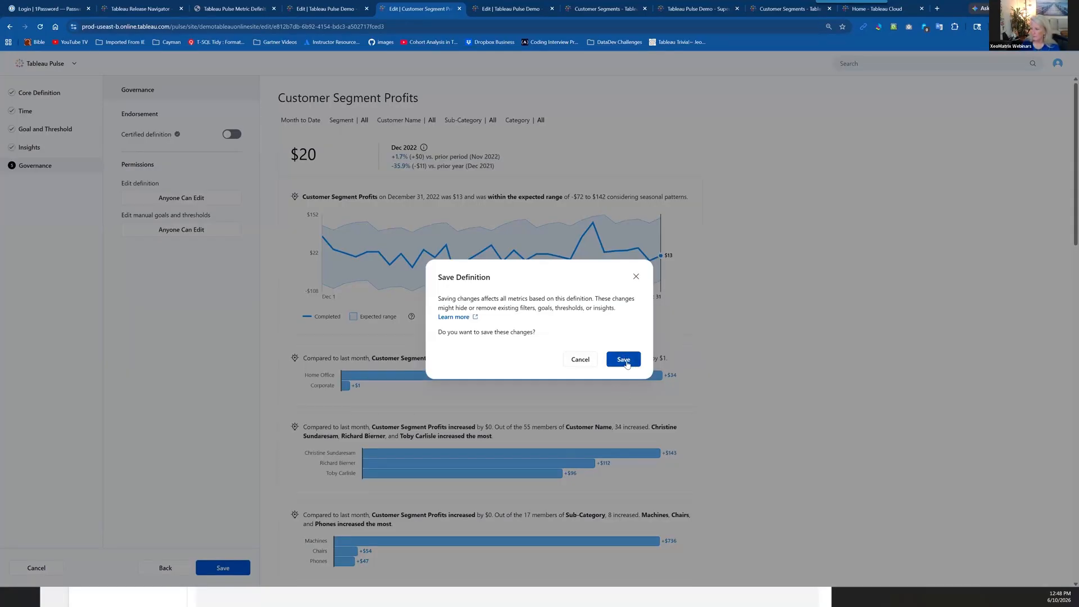
{"action": "left_click", "coordinate": [629, 359]}
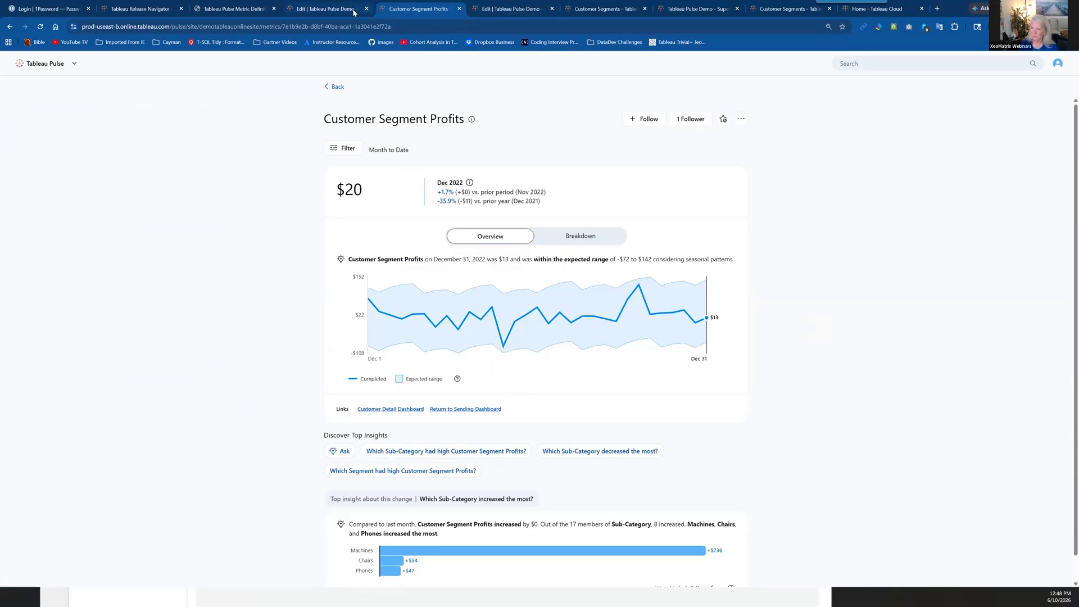
- Return to the Sandbox dashboard, update the Pulse metric card and reload the workbook editor
{"action": "left_click", "coordinate": [336, 8]}
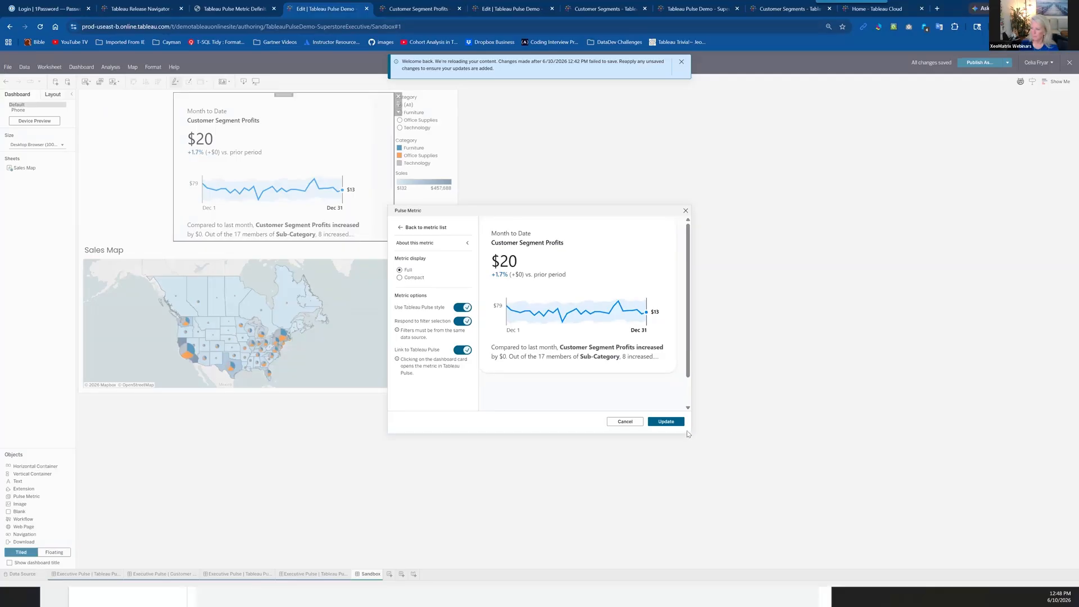
{"action": "left_click", "coordinate": [667, 421]}
{"action": "left_click", "coordinate": [40, 26]}
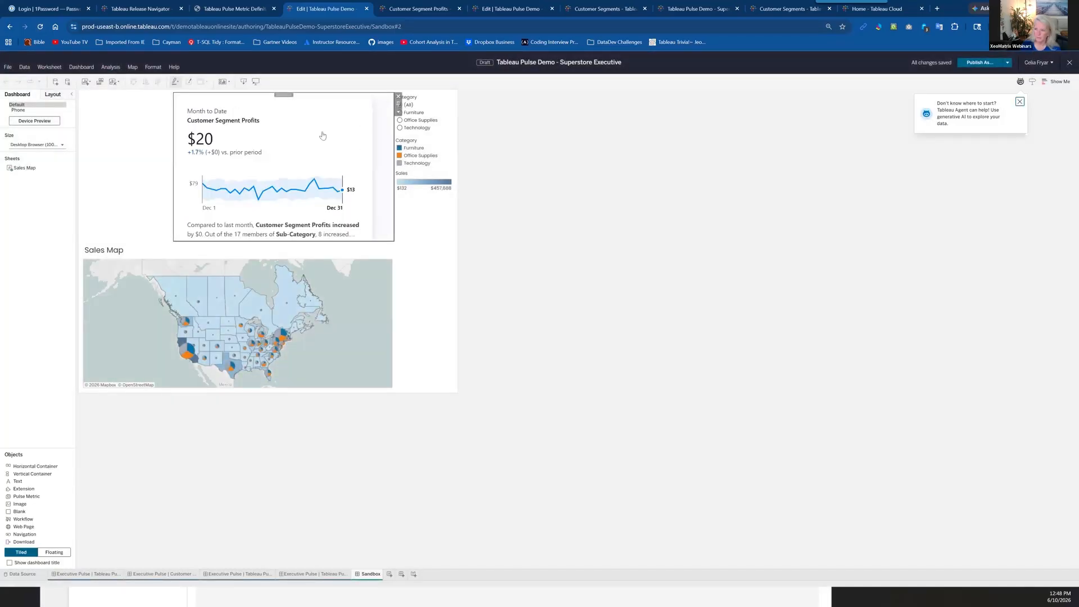
- Check how the metric card responds to the Category filter with Technology and Office Supplies, and restore the filter to (All)
{"action": "left_click", "coordinate": [401, 130]}
{"action": "left_click", "coordinate": [400, 129]}
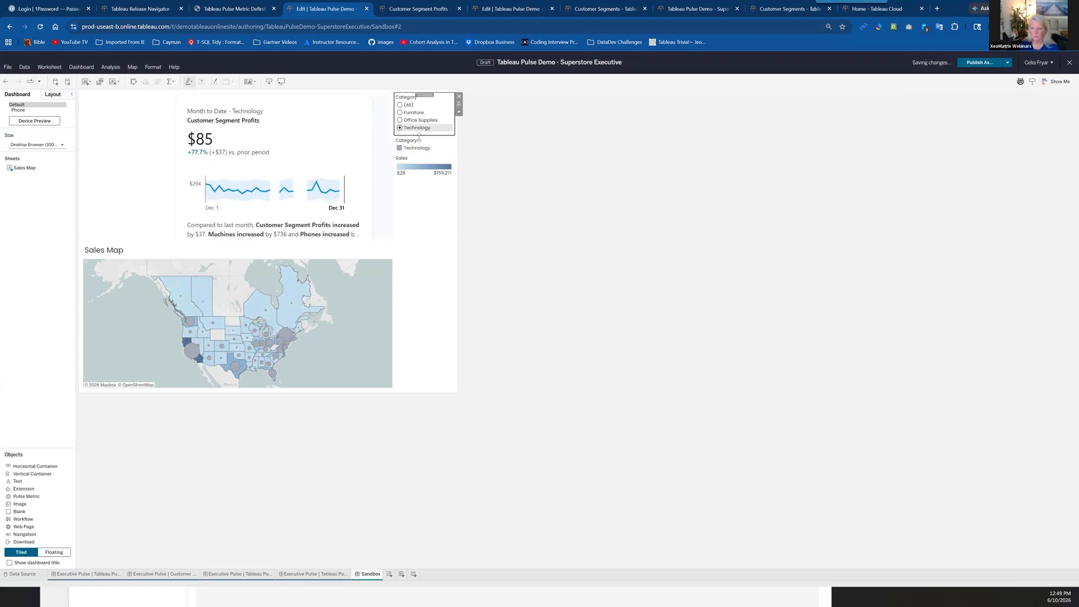
{"action": "left_click", "coordinate": [400, 121]}
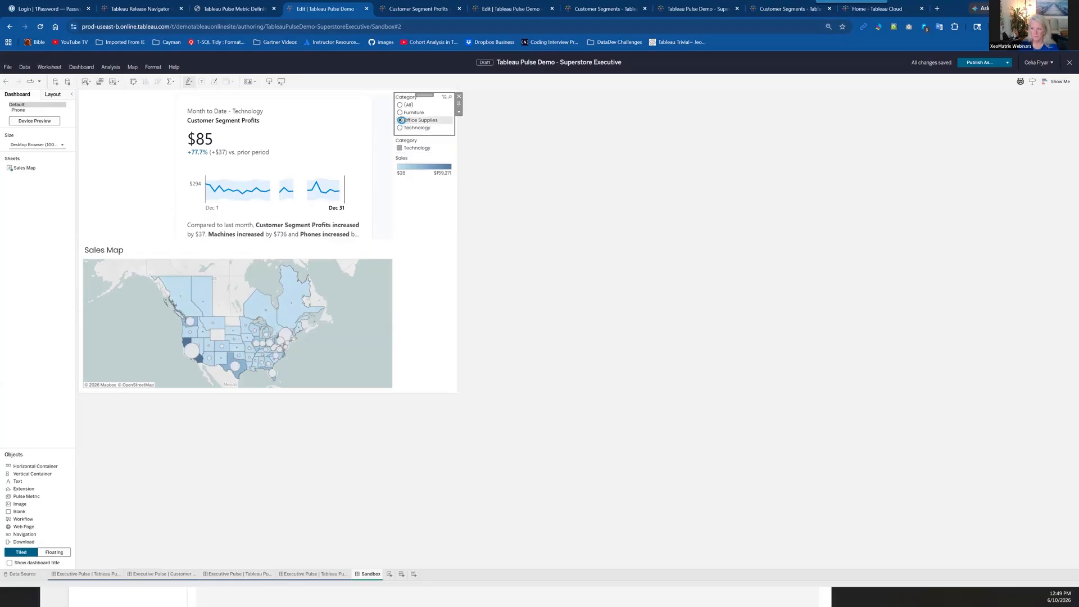
{"action": "left_click", "coordinate": [398, 105]}
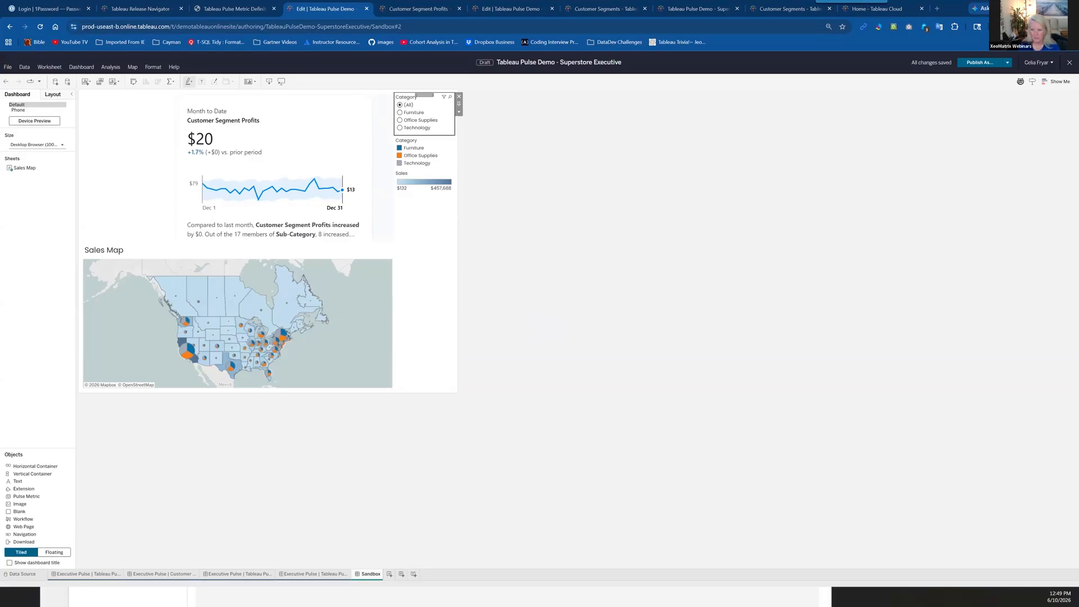
- Switch to the Tableau Pulse slide deck in PowerPoint and page through it to the Linking Pulse to Action slide
{"action": "key", "text": "alt+Tab"}
{"action": "key", "text": "Page_Down"}
{"action": "key", "text": "Page_Down"}
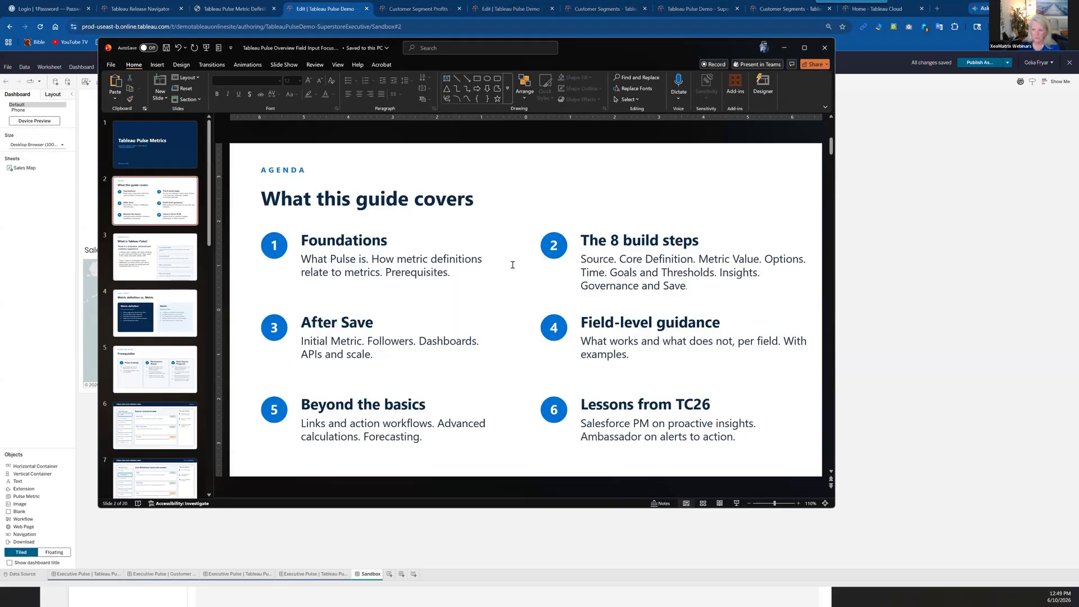
{"action": "key", "text": "Page_Down"}
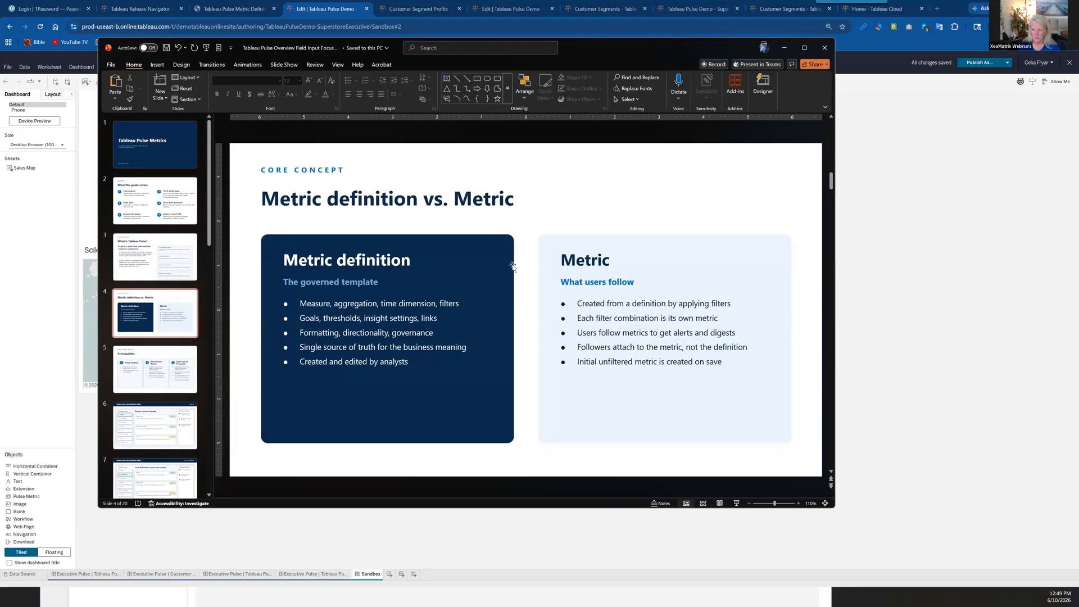
{"action": "key", "text": "Page_Down"}
{"action": "key", "text": "Page_Down"}
{"action": "key", "text": "Page_Down"}
{"action": "key", "text": "Page_Down"}
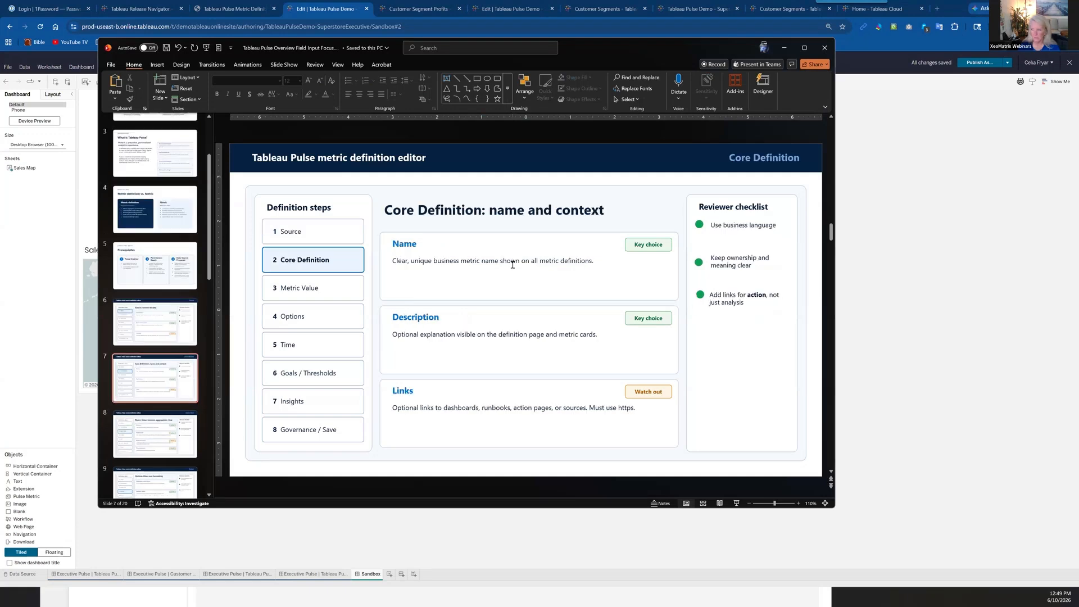
{"action": "key", "text": "Page_Down"}
{"action": "key", "text": "Page_Down"}
{"action": "key", "text": "Page_Down"}
{"action": "key", "text": "Page_Down"}
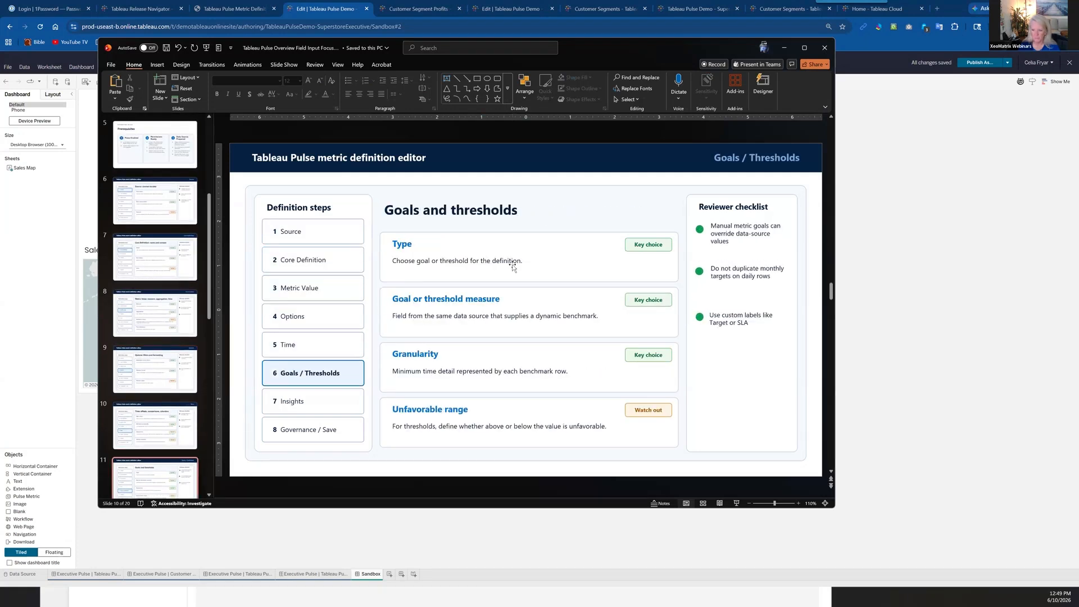
{"action": "key", "text": "Page_Down"}
{"action": "key", "text": "Page_Down"}
{"action": "key", "text": "Page_Down"}
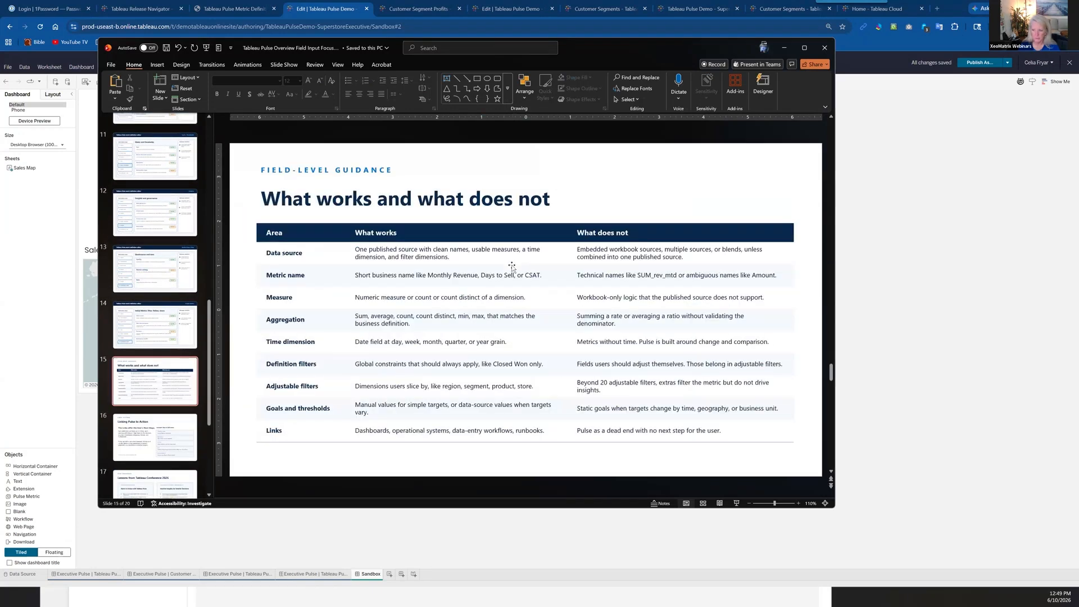
{"action": "key", "text": "Page_Down"}
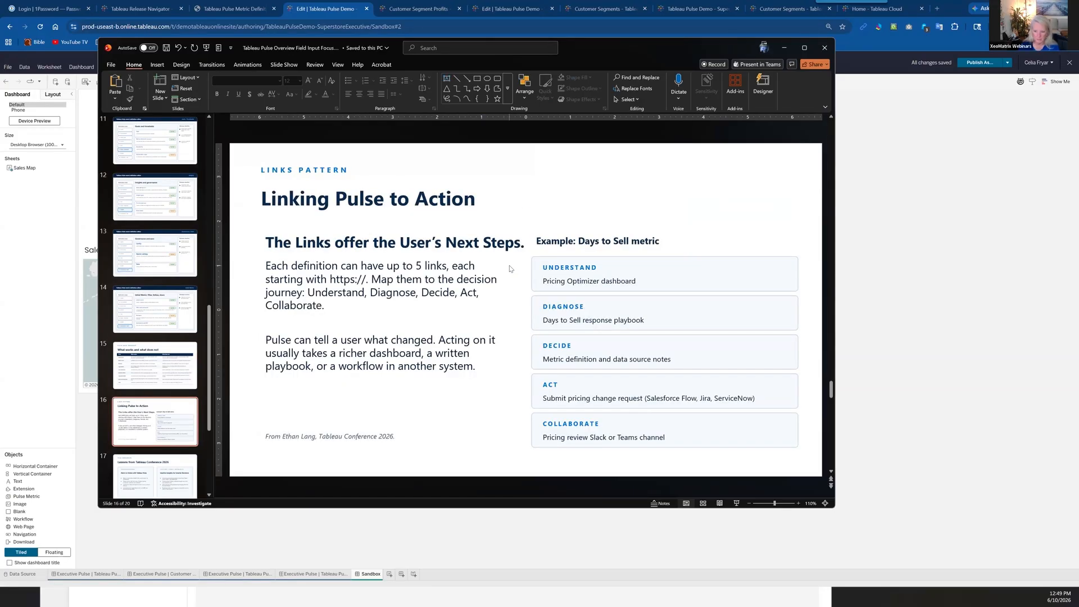
- Page through the slides to Beyond the Basics, and close the presentation to return to the Sandbox dashboard
{"action": "scroll", "coordinate": [510, 268], "scroll_direction": "down", "scroll_amount": 1}
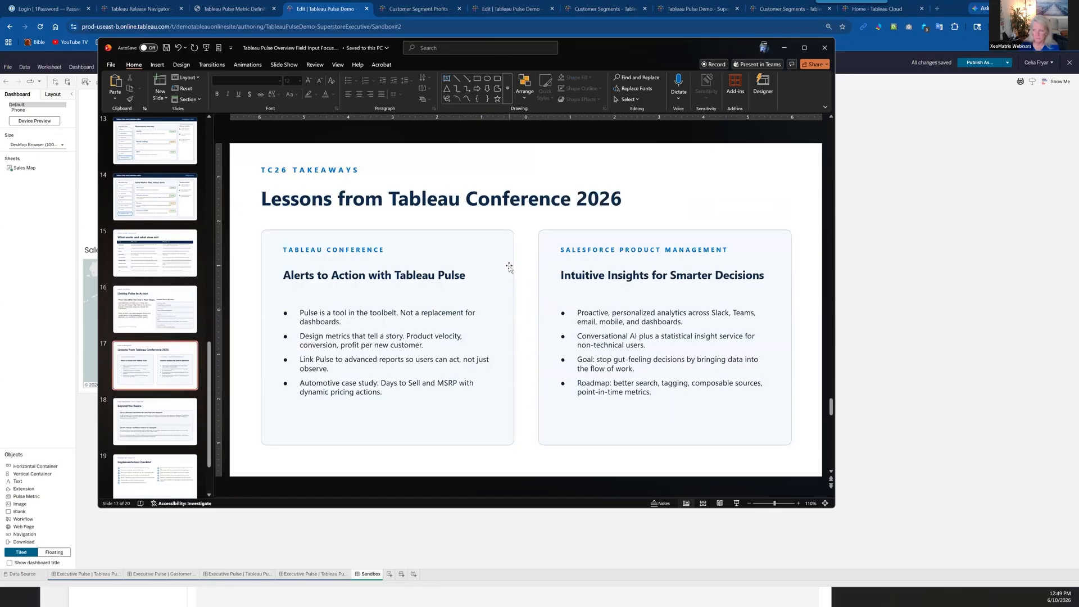
{"action": "scroll", "coordinate": [509, 268], "scroll_direction": "down", "scroll_amount": 1}
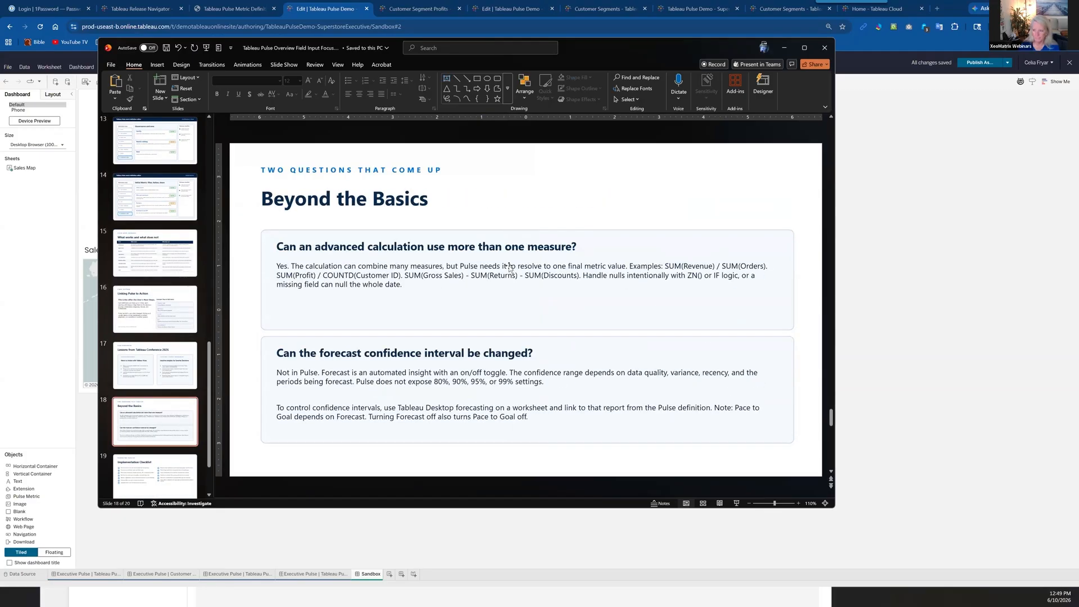
{"action": "left_click", "coordinate": [824, 49]}
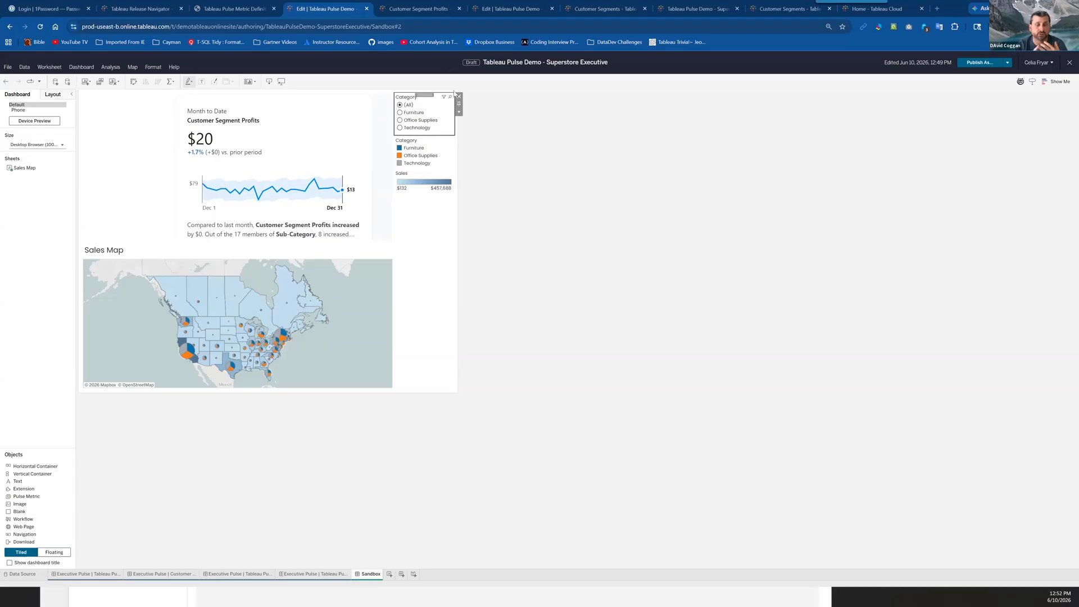
- Open the Customer Segment Profits definition for editing, examine the custom calendar fields in its Time section, and dismiss them without setting any
{"action": "left_click", "coordinate": [423, 9]}
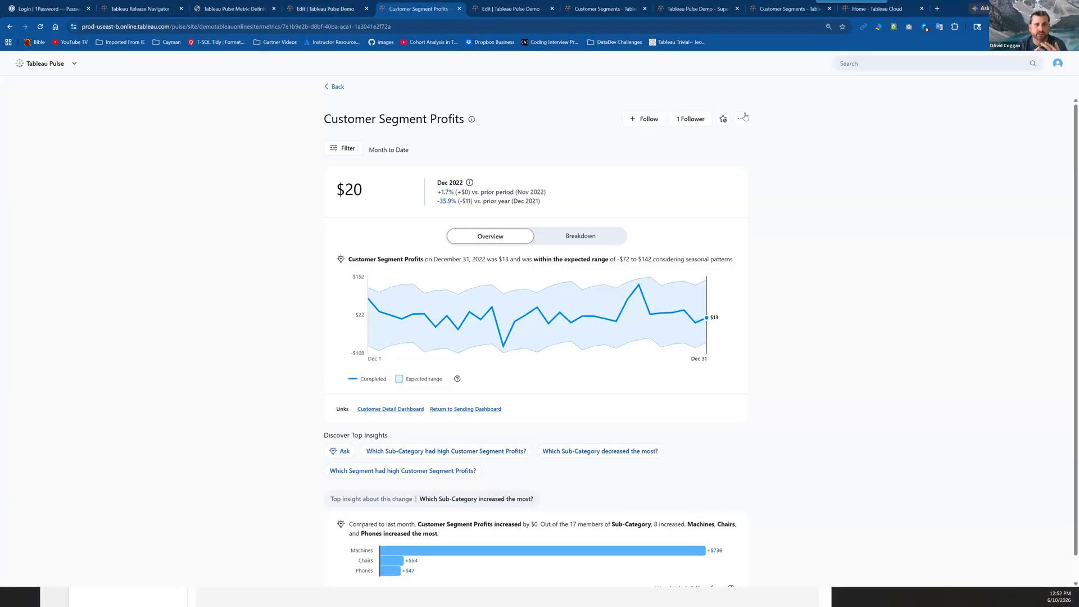
{"action": "left_click", "coordinate": [741, 118]}
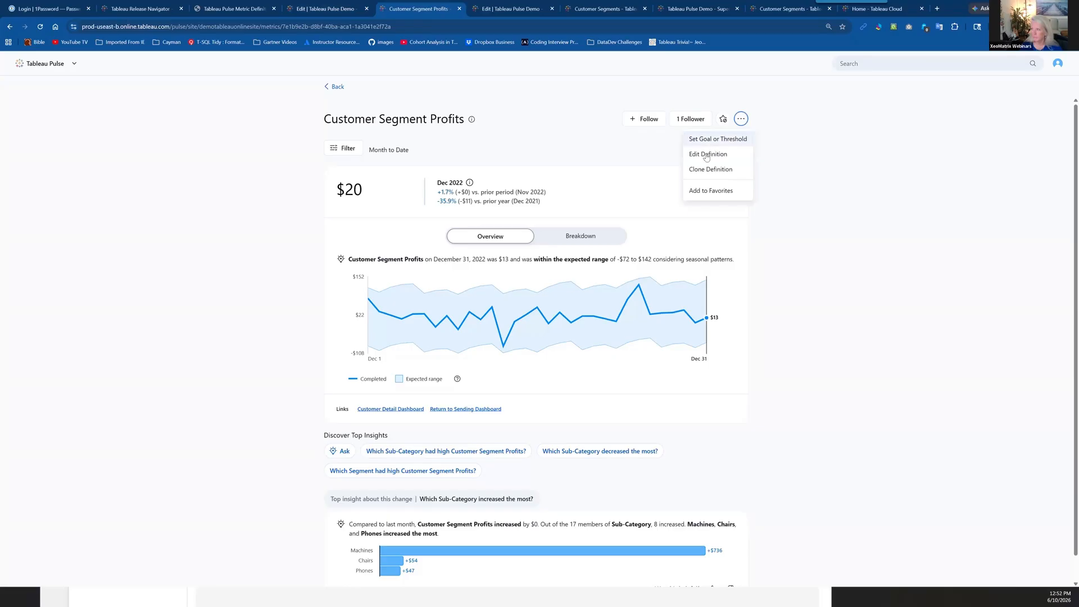
{"action": "left_click", "coordinate": [710, 154]}
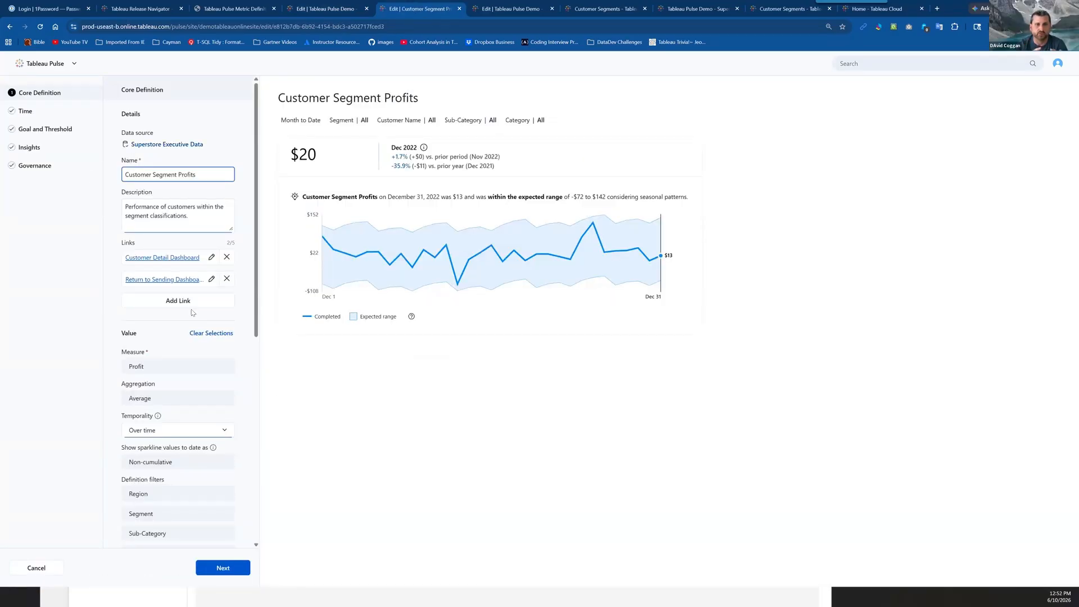
{"action": "left_click", "coordinate": [35, 115]}
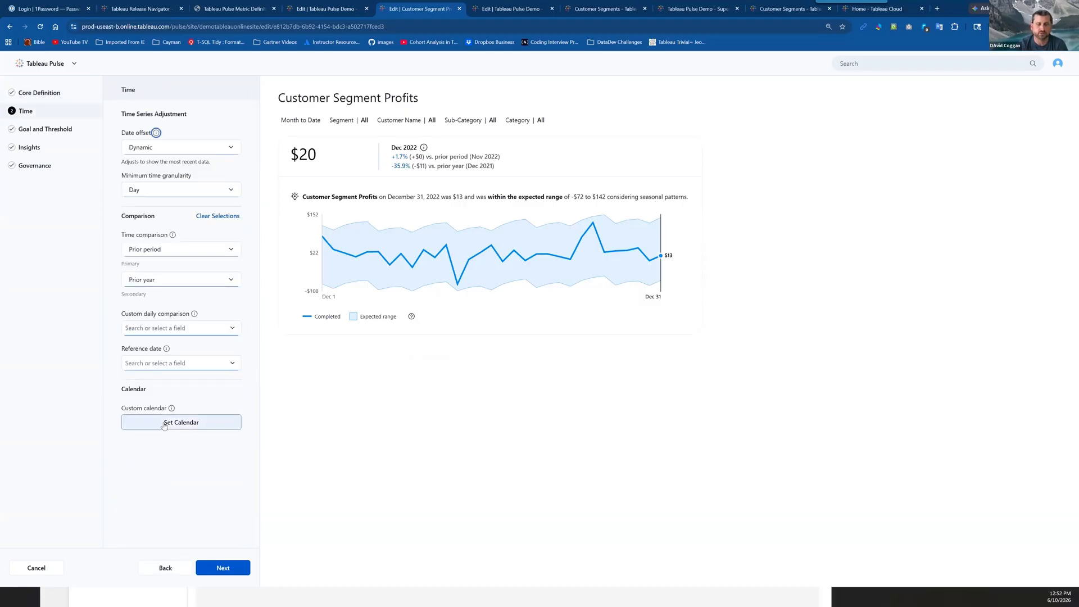
{"action": "mouse_move", "coordinate": [172, 410]}
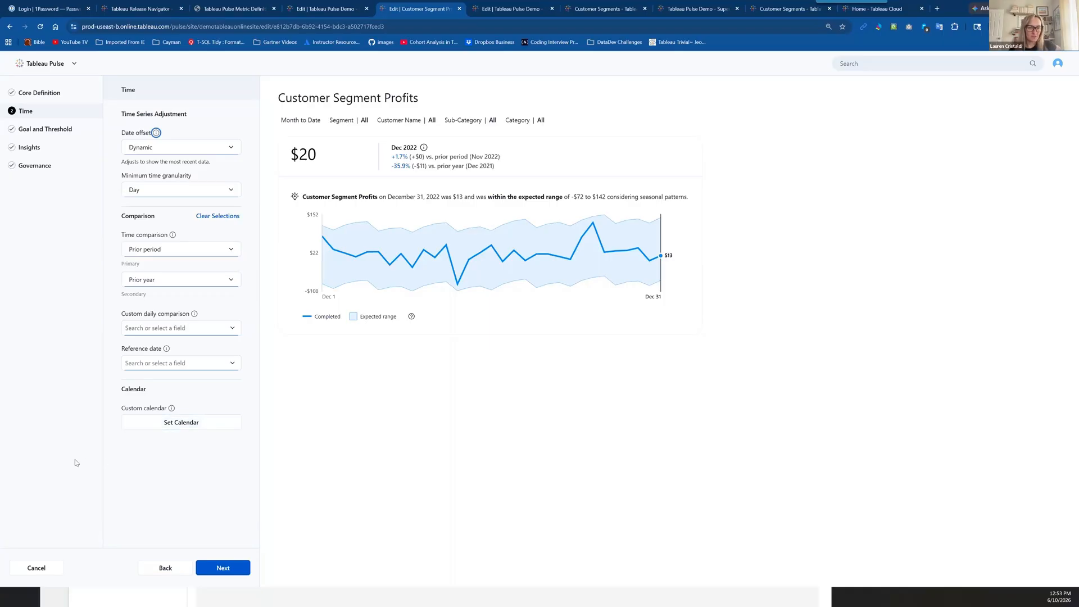
{"action": "left_click", "coordinate": [185, 427]}
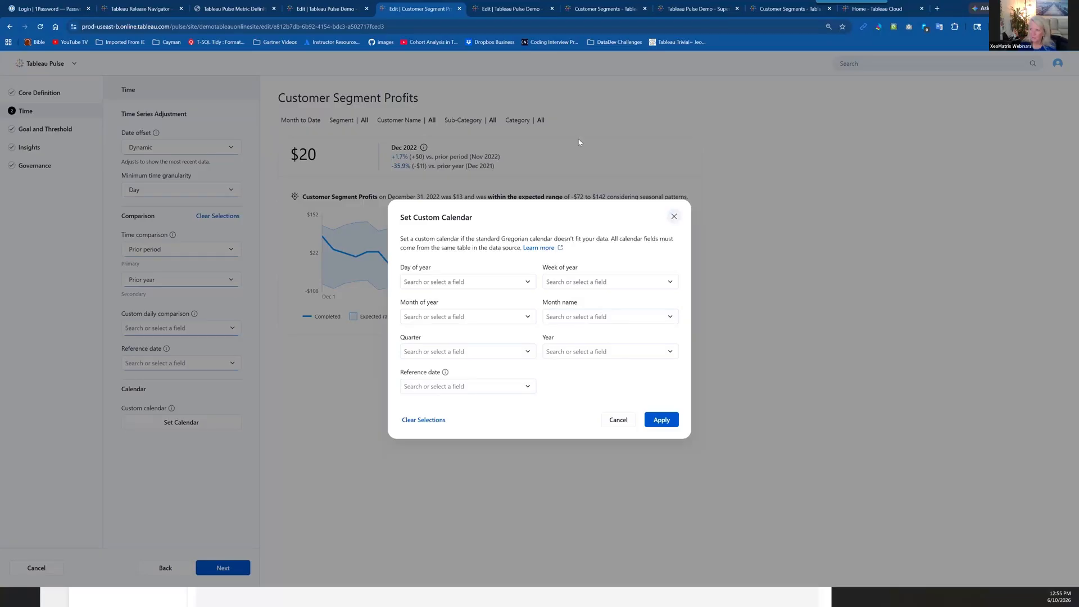
{"action": "left_click", "coordinate": [674, 217]}
- Find the open Tableau Cloud home page among the browser pages and open the site's general settings
{"action": "left_click", "coordinate": [332, 11]}
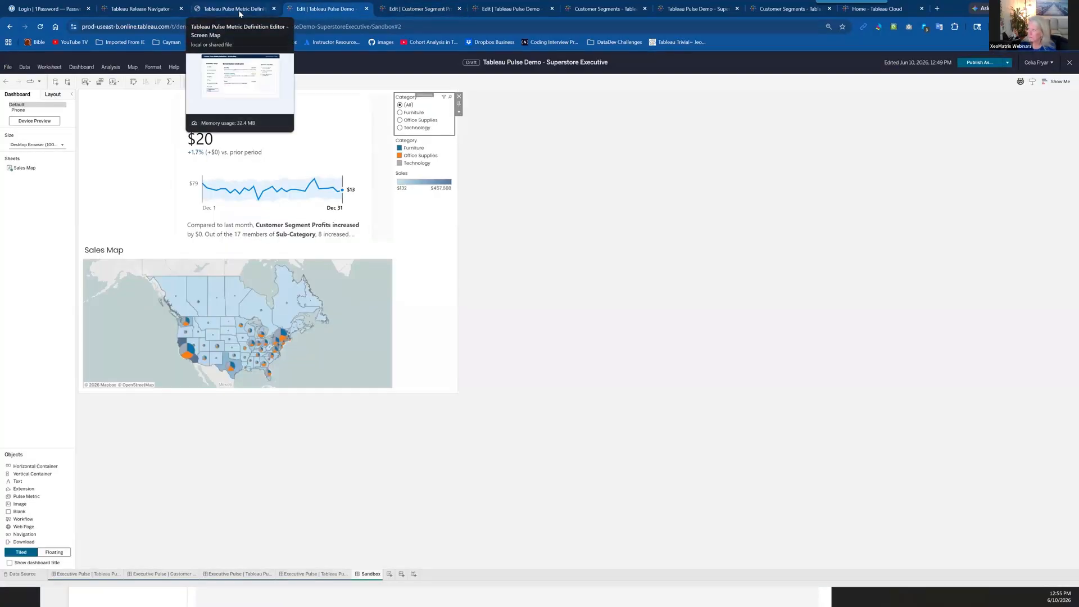
{"action": "left_click", "coordinate": [1040, 62]}
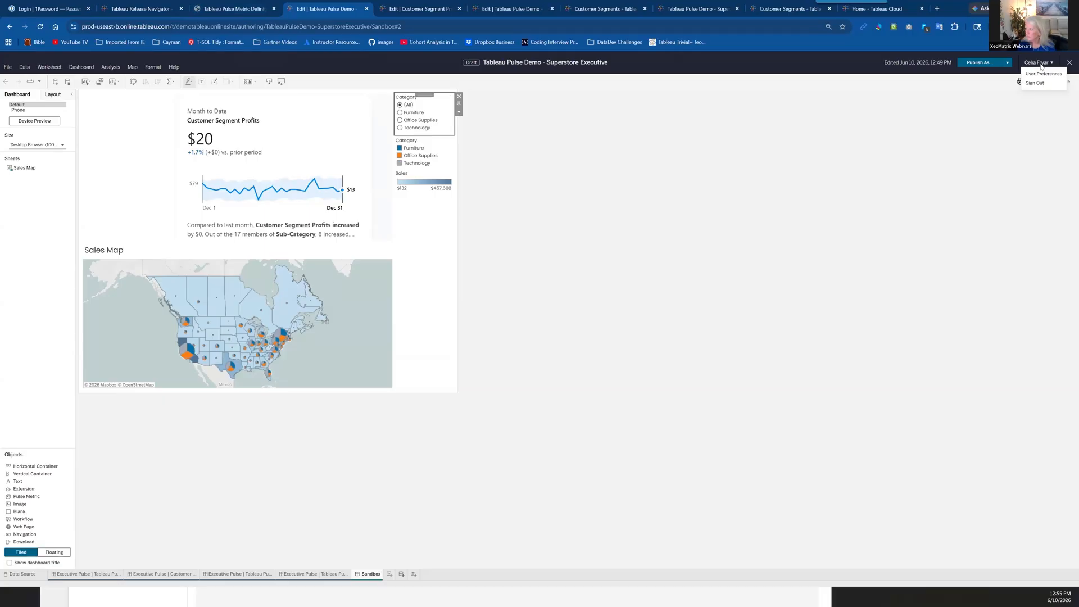
{"action": "left_click", "coordinate": [418, 9]}
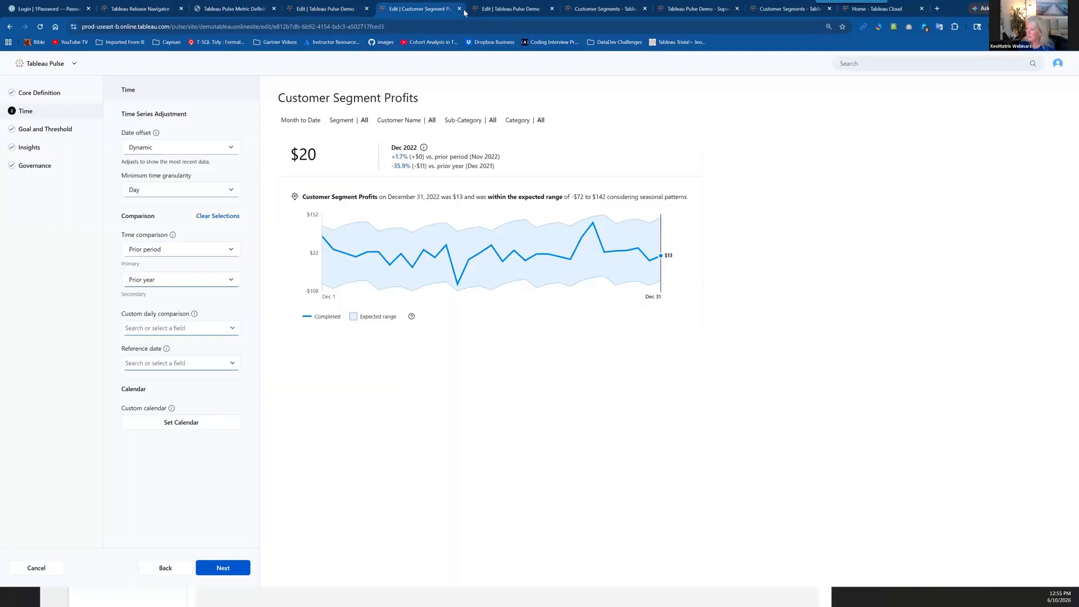
{"action": "left_click", "coordinate": [490, 12]}
{"action": "left_click", "coordinate": [602, 11]}
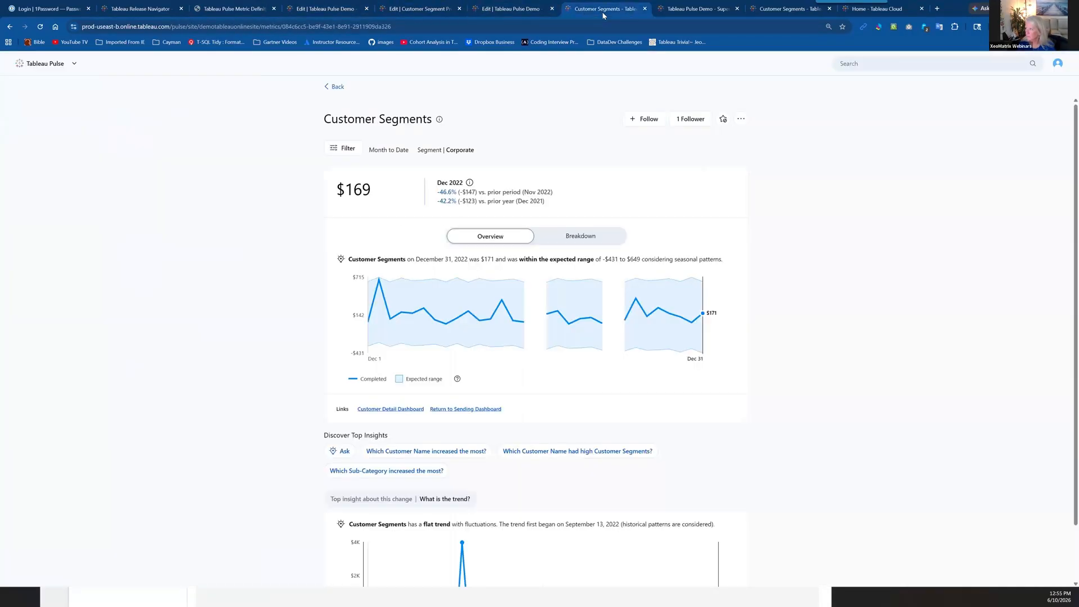
{"action": "left_click", "coordinate": [677, 11]}
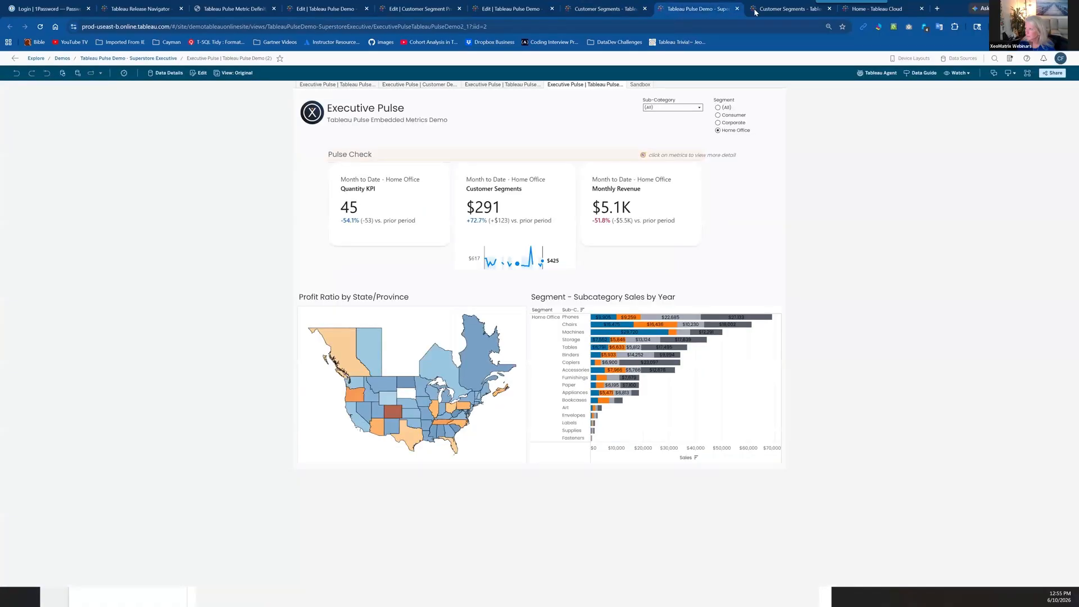
{"action": "left_click", "coordinate": [773, 12]}
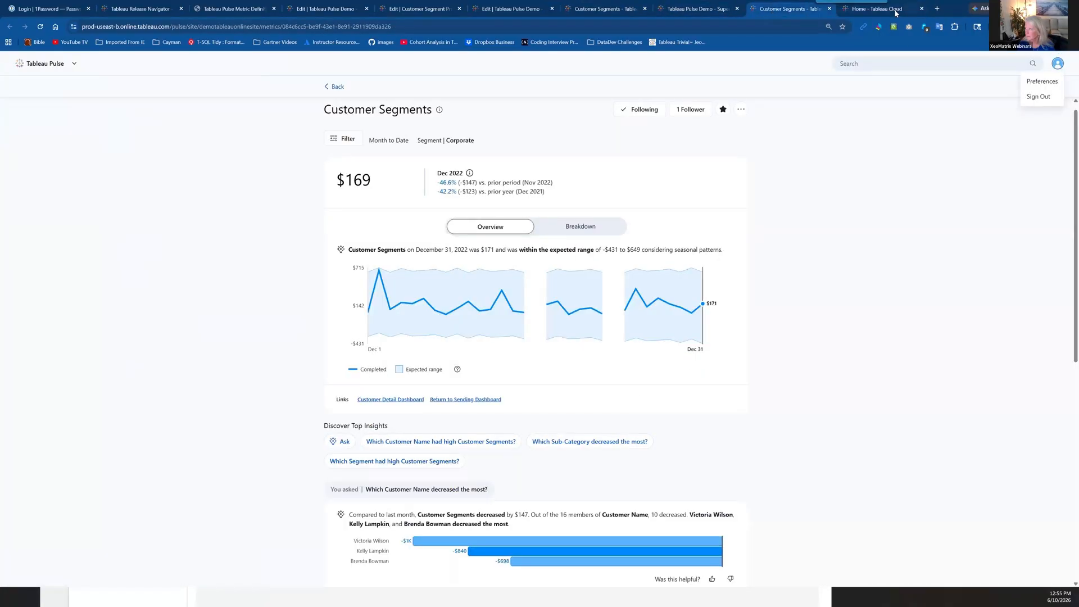
{"action": "left_click", "coordinate": [877, 9]}
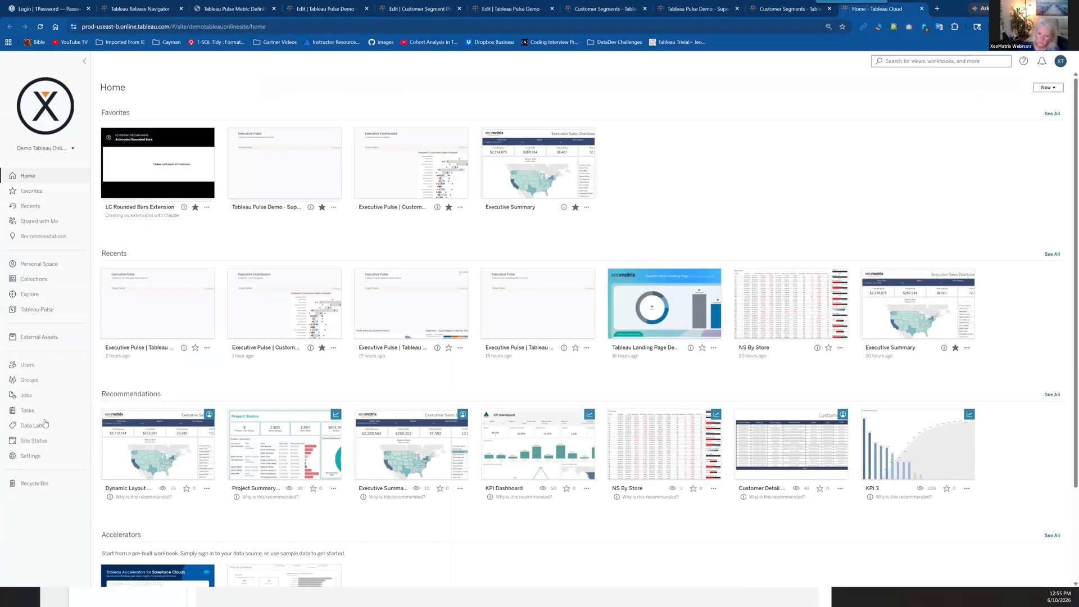
{"action": "left_click", "coordinate": [35, 458]}
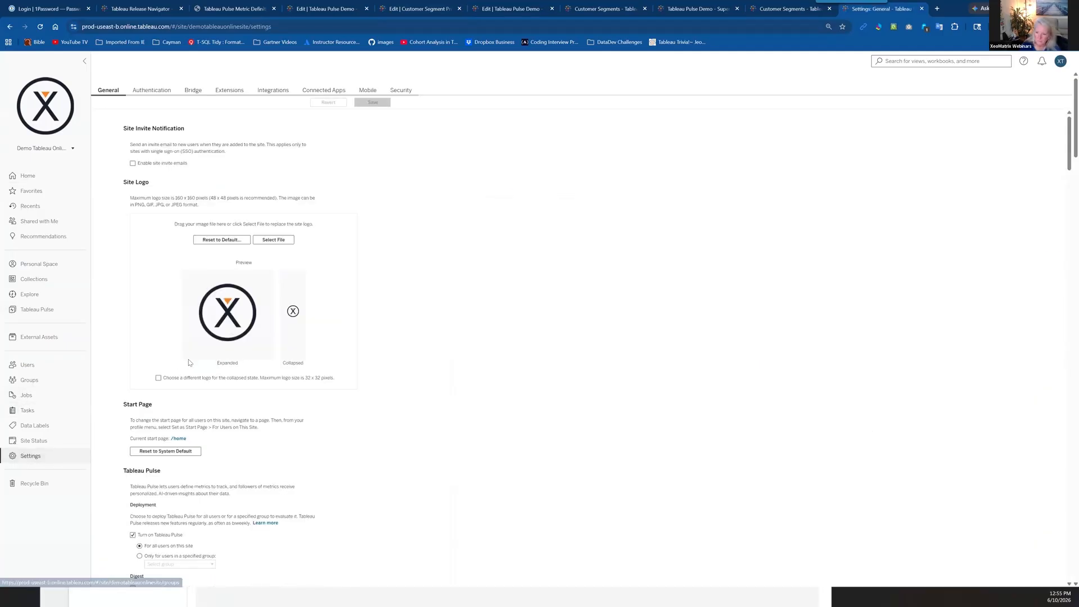
- Examine the site's Tableau Pulse deployment and digest options, the Salesforce org connection and the AI settings by feature
{"action": "scroll", "coordinate": [189, 363], "scroll_direction": "down", "scroll_amount": 5}
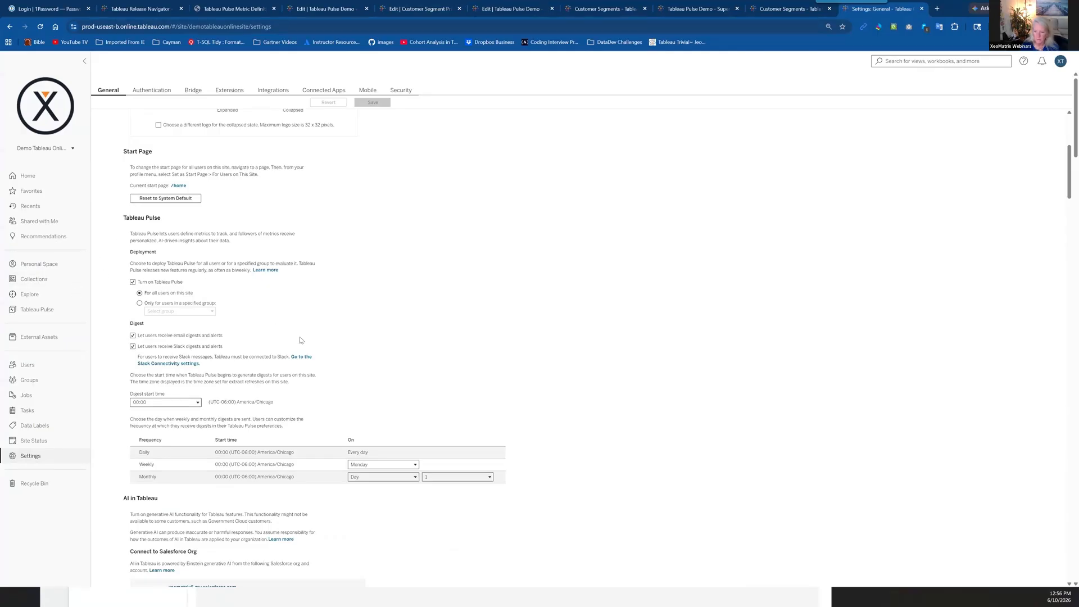
{"action": "scroll", "coordinate": [301, 339], "scroll_direction": "down", "scroll_amount": 2}
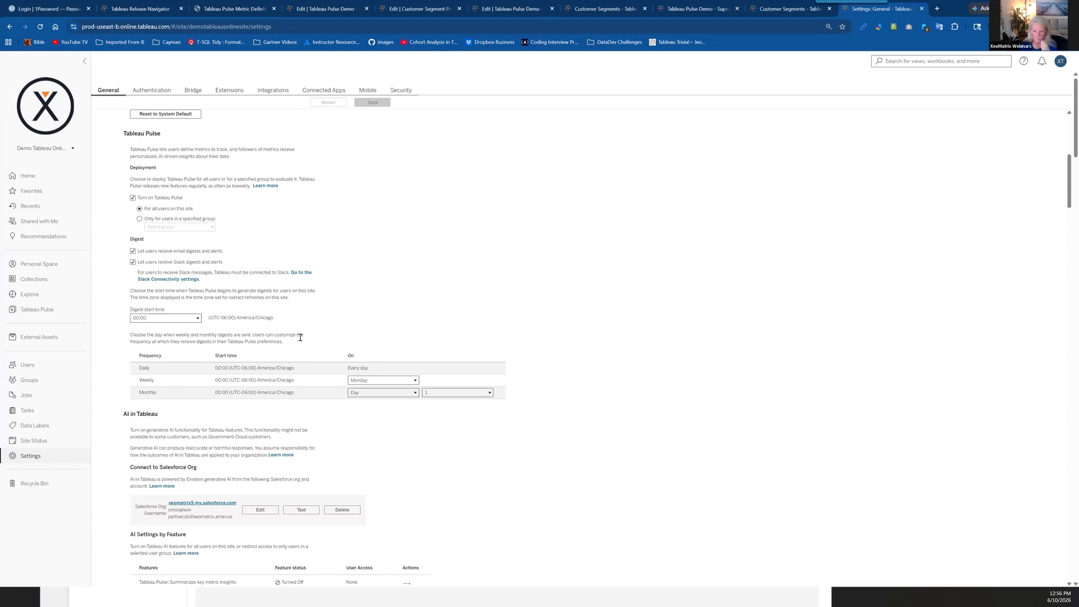
{"action": "scroll", "coordinate": [300, 337], "scroll_direction": "down", "scroll_amount": 2}
{"action": "scroll", "coordinate": [300, 337], "scroll_direction": "down", "scroll_amount": 2}
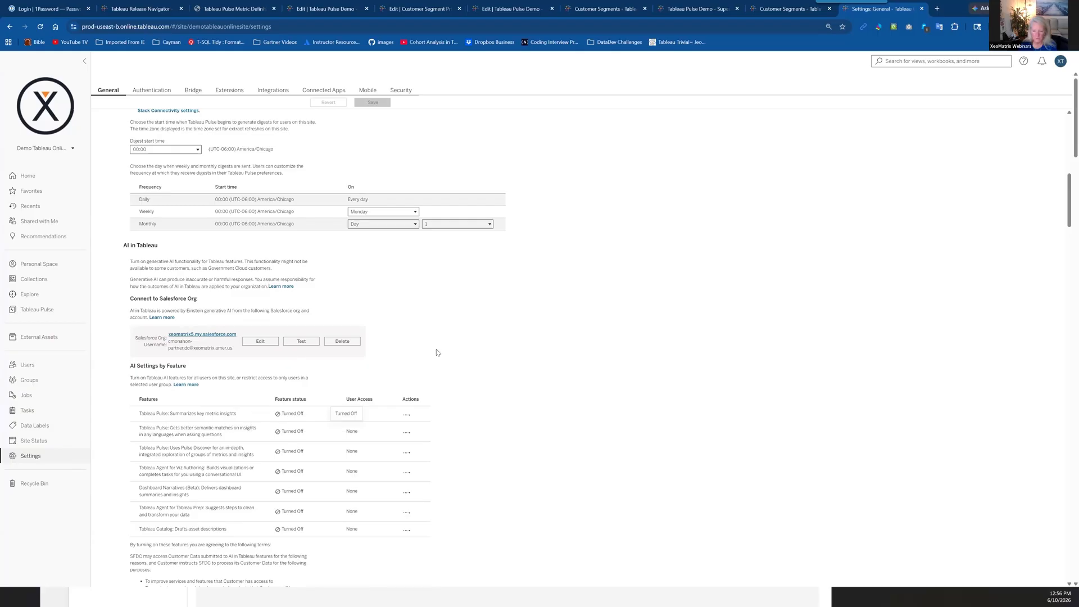
{"action": "scroll", "coordinate": [434, 354], "scroll_direction": "up", "scroll_amount": 1}
{"action": "scroll", "coordinate": [434, 355], "scroll_direction": "down", "scroll_amount": 1}
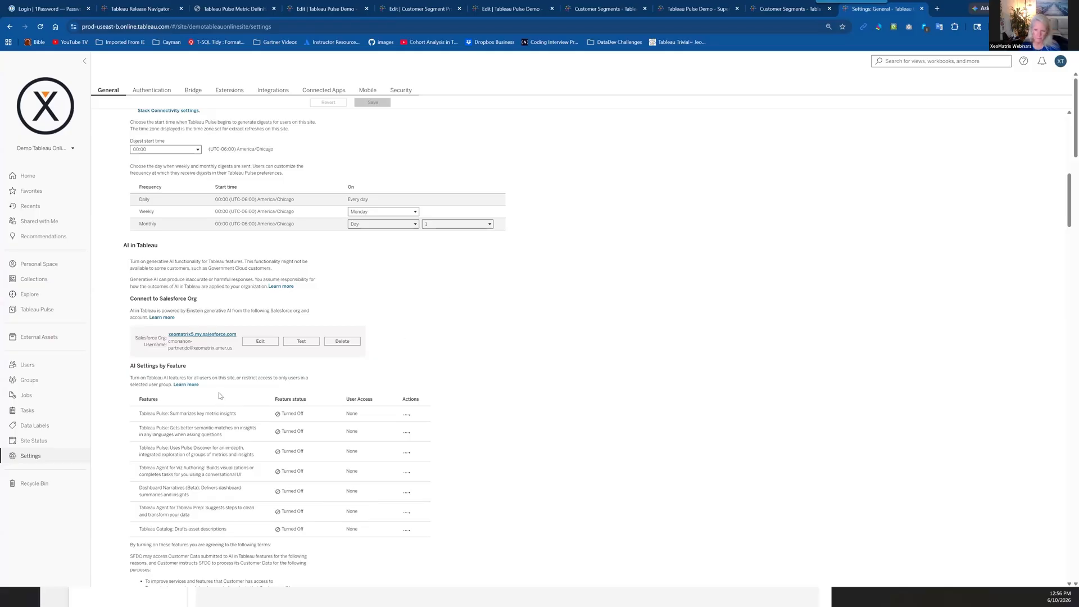
{"action": "scroll", "coordinate": [218, 394], "scroll_direction": "up", "scroll_amount": 5}
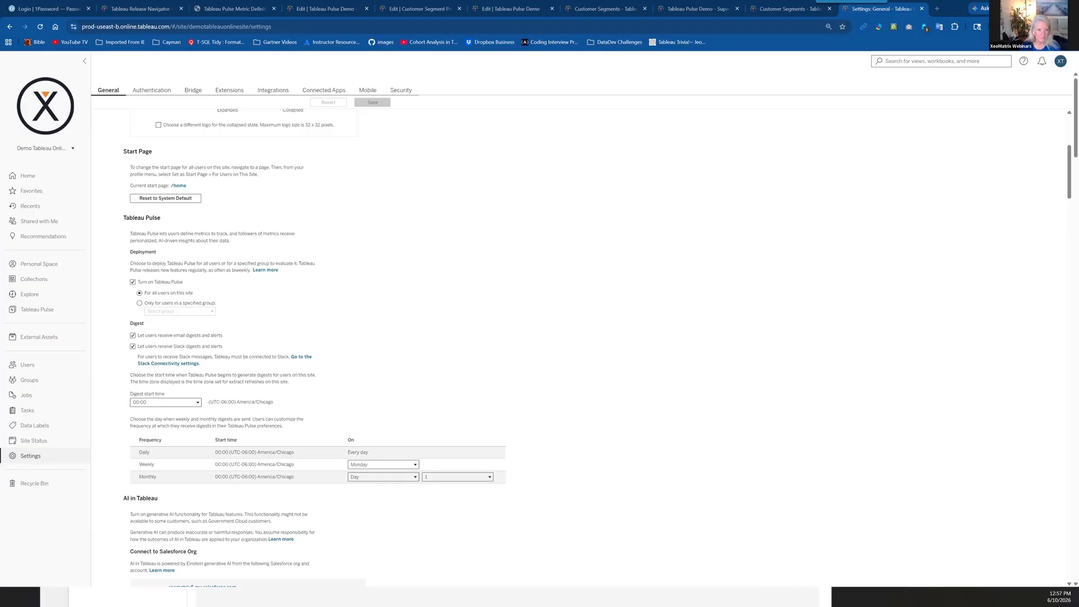
- Switch to the Tableau Pulse Metrics Implementation Guide in Word, enlarge its window and skim the pages to the build worksheet and references
{"action": "key", "text": "alt+Tab"}
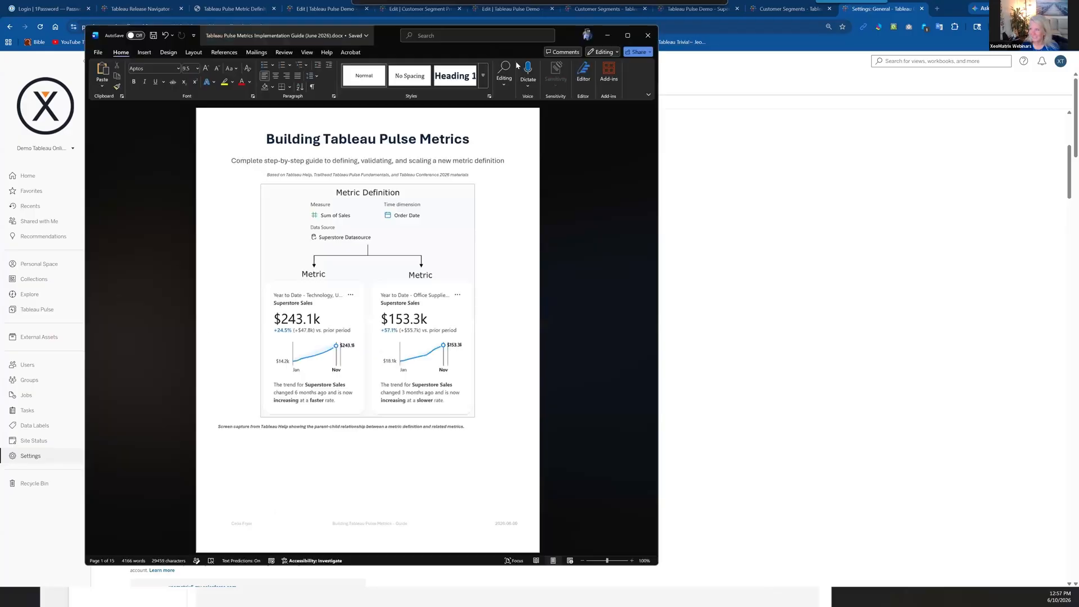
{"action": "left_click", "coordinate": [627, 35]}
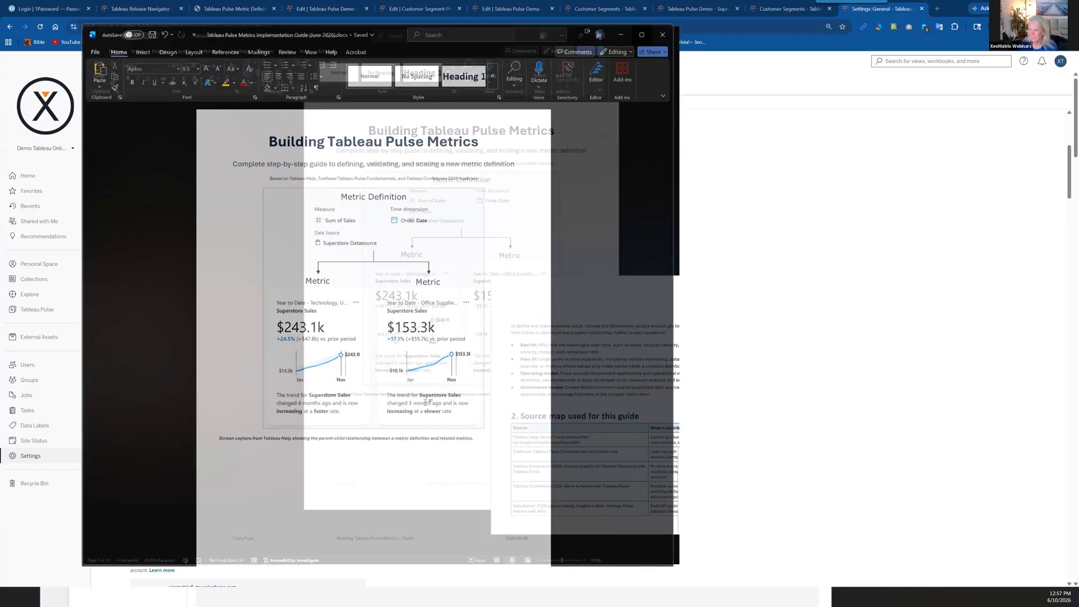
{"action": "scroll", "coordinate": [425, 402], "scroll_direction": "down", "scroll_amount": 4}
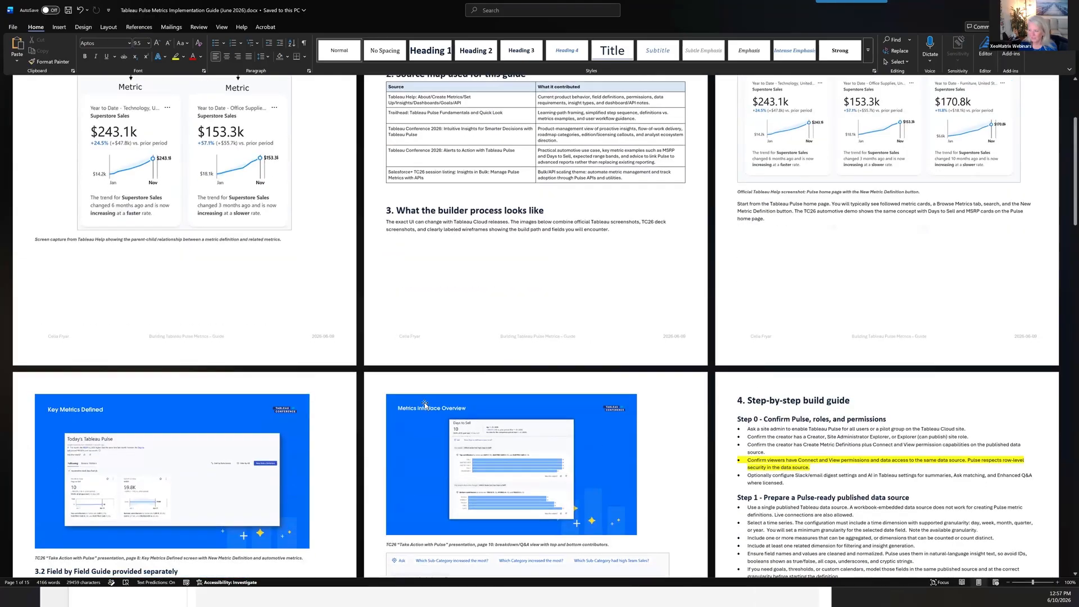
{"action": "scroll", "coordinate": [424, 402], "scroll_direction": "down", "scroll_amount": 6}
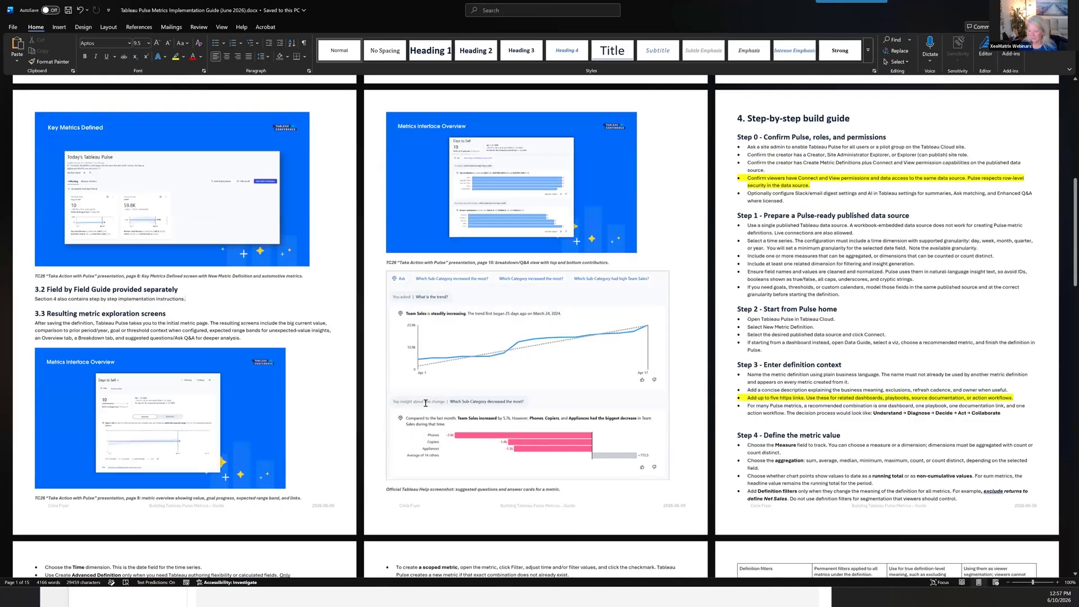
{"action": "scroll", "coordinate": [425, 403], "scroll_direction": "down", "scroll_amount": 4}
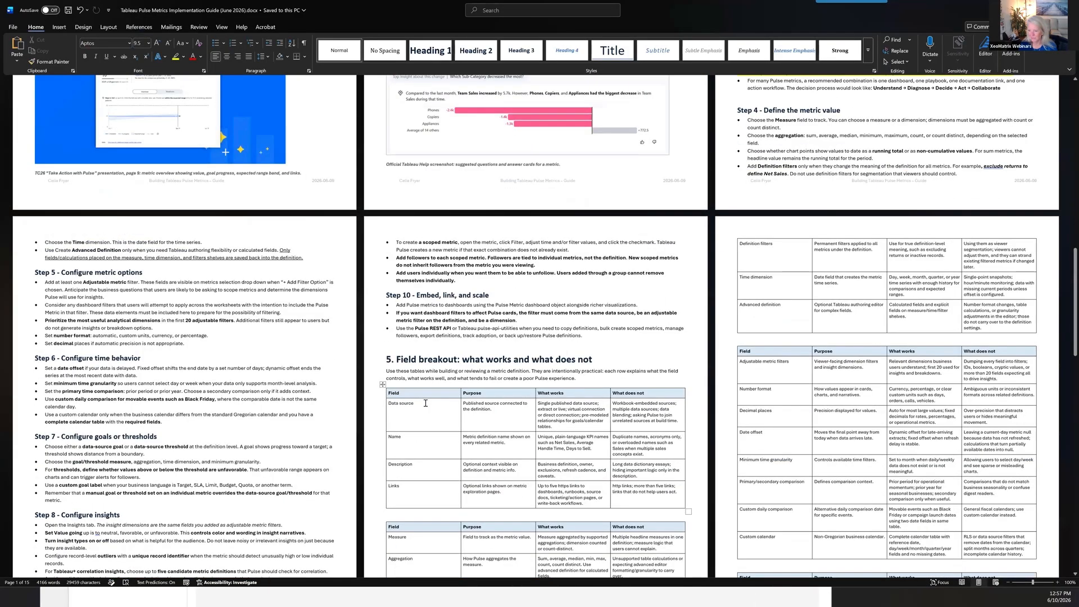
{"action": "scroll", "coordinate": [426, 403], "scroll_direction": "down", "scroll_amount": 5}
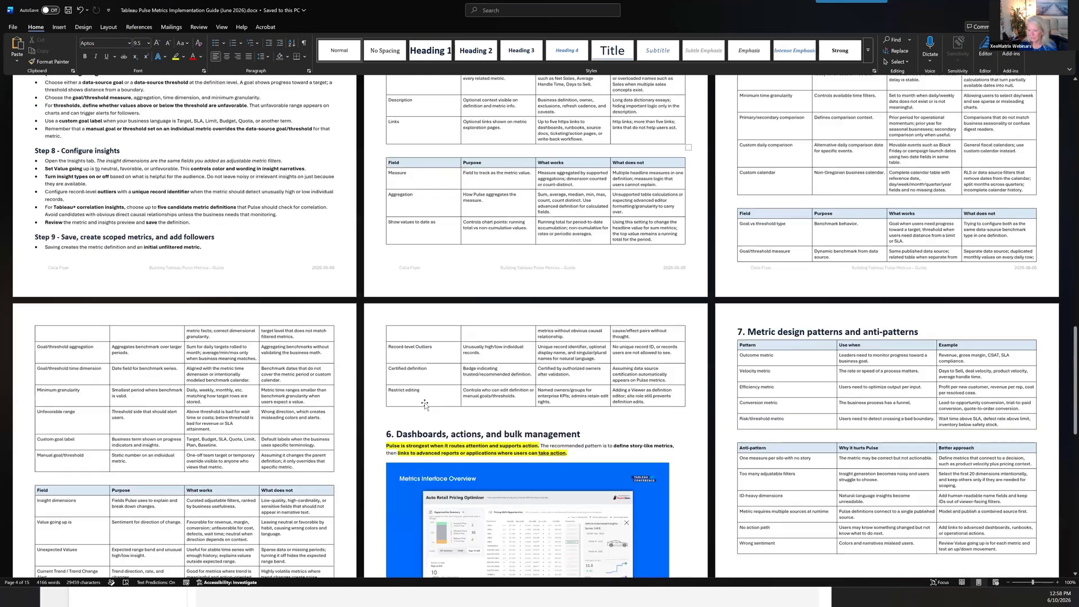
{"action": "scroll", "coordinate": [425, 403], "scroll_direction": "down", "scroll_amount": 5}
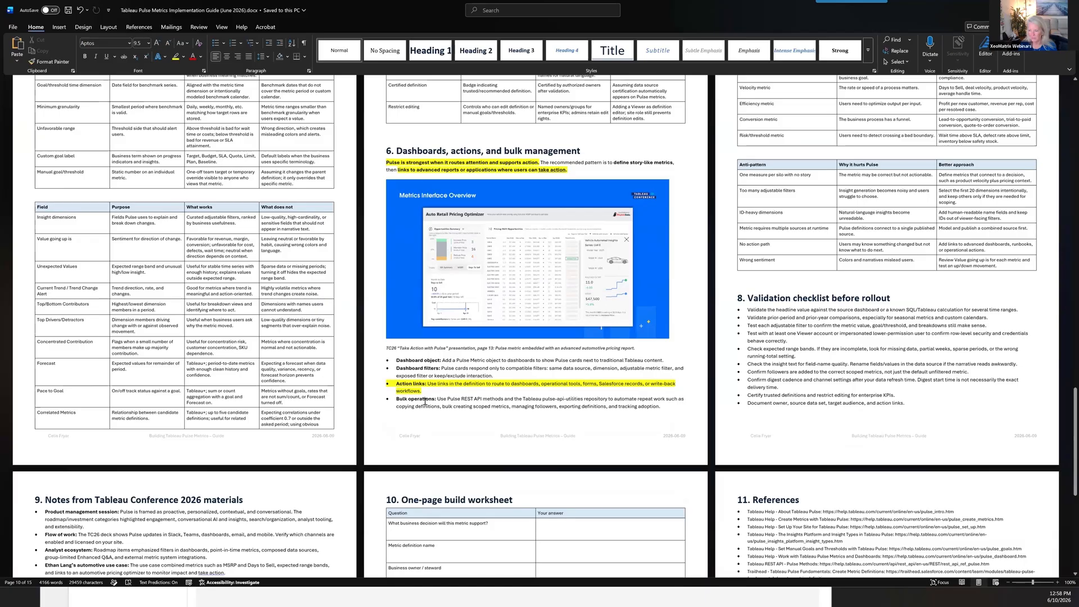
{"action": "scroll", "coordinate": [425, 403], "scroll_direction": "down", "scroll_amount": 5}
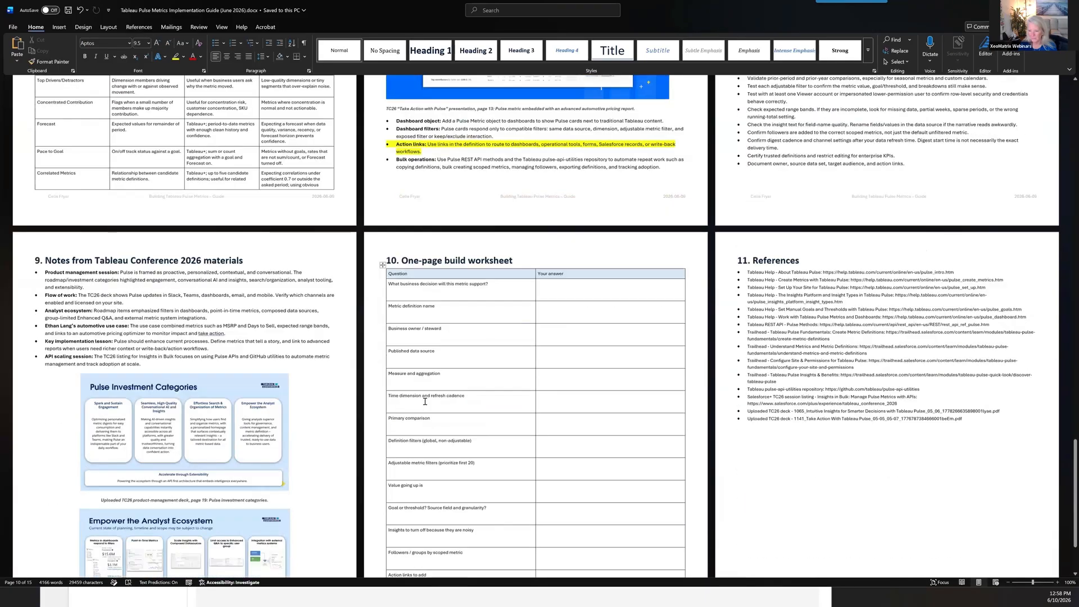